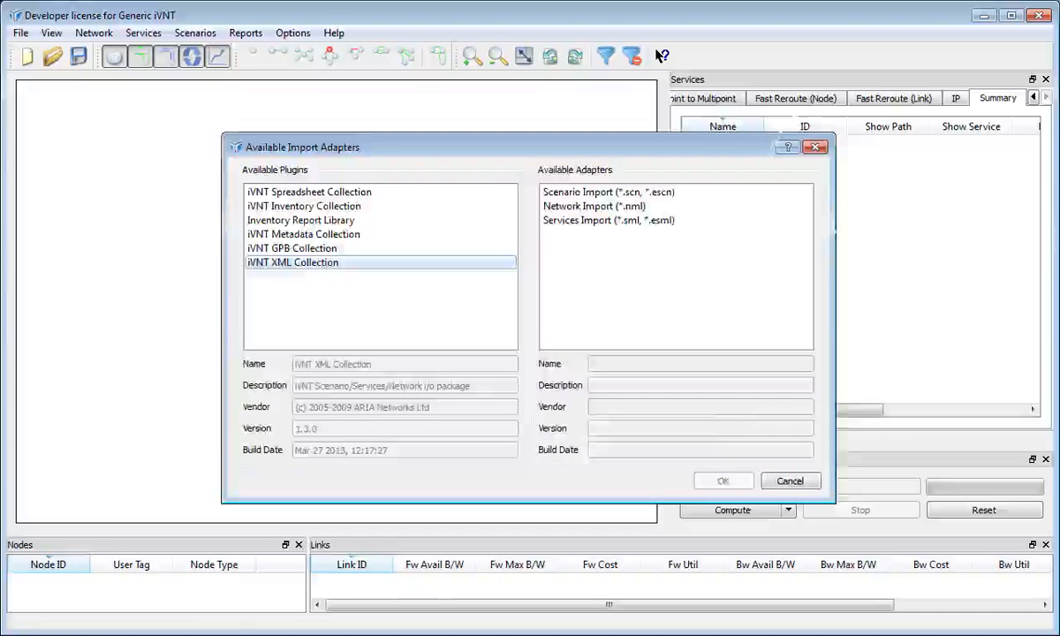
Load Training_Scenario.scn using the Scenario Import adapter of the iVNT XML Collection.
key(Escape)
click(53, 57)
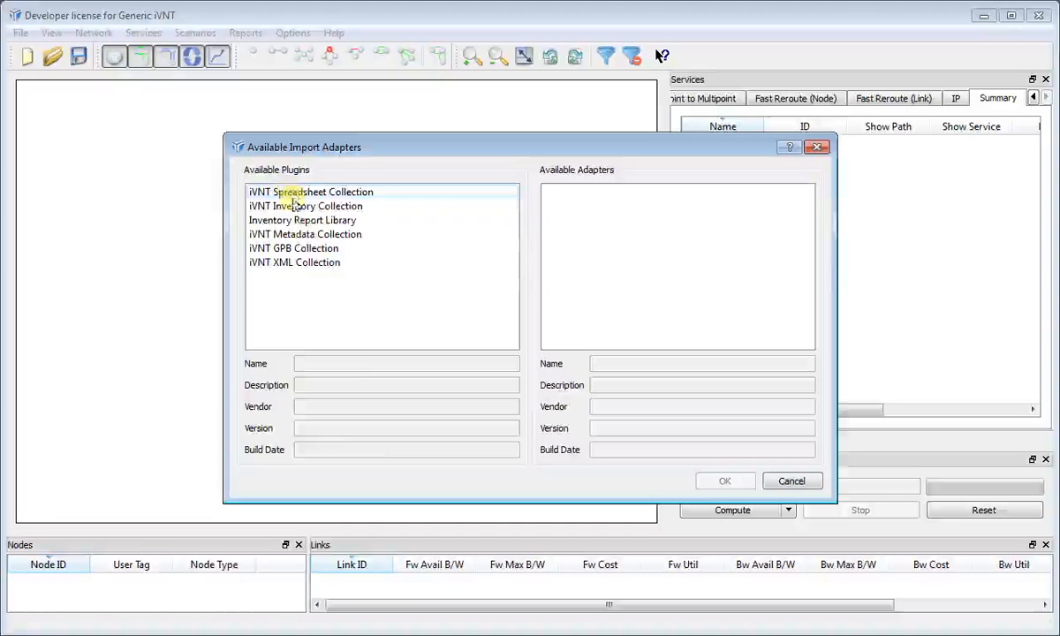
click(307, 263)
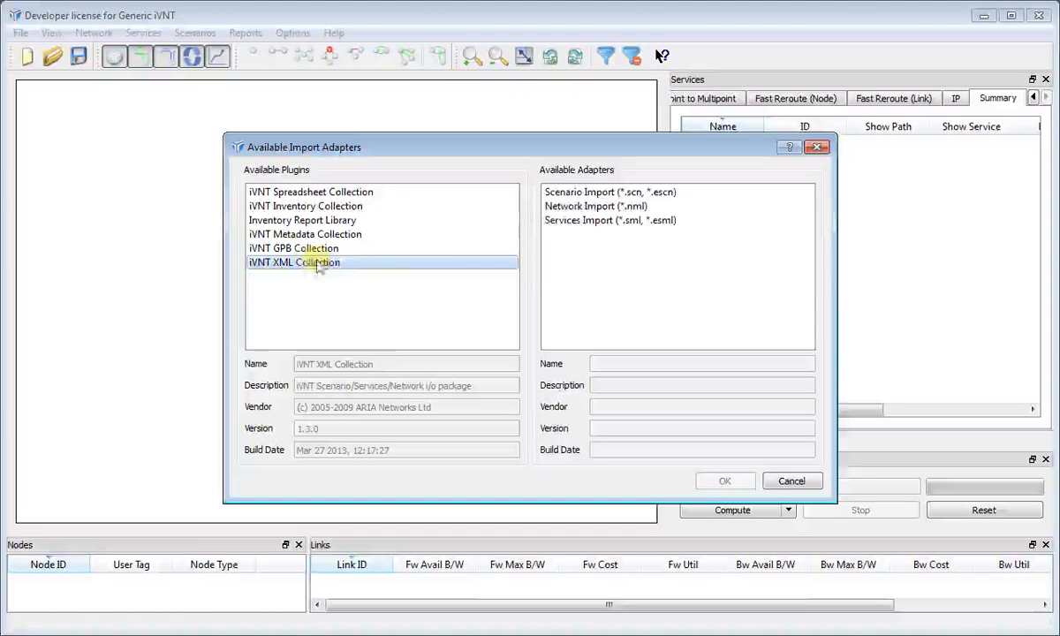
click(586, 191)
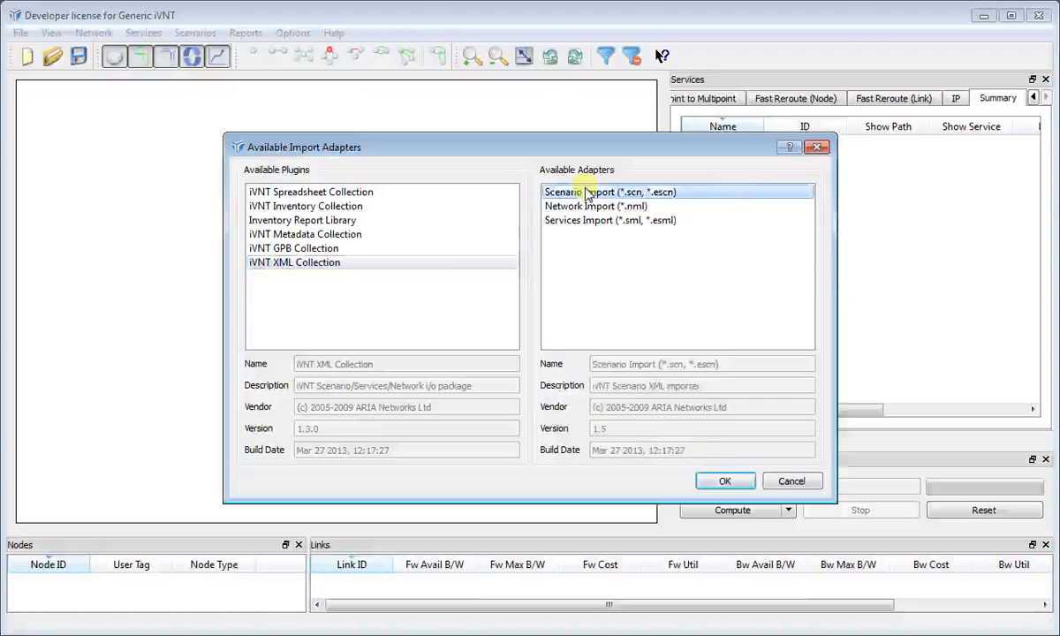
click(722, 482)
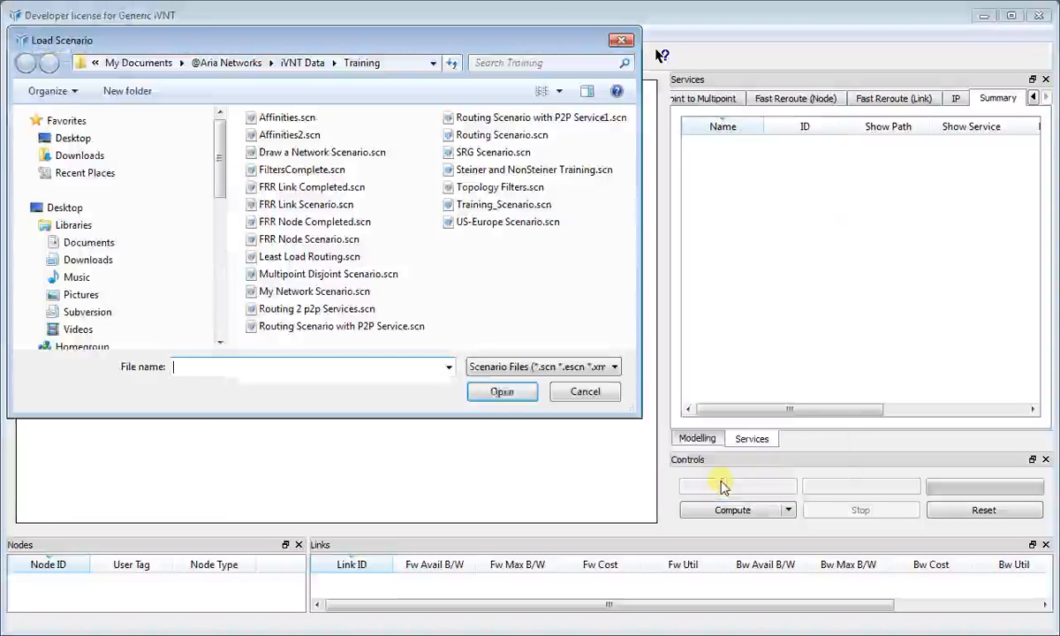
click(521, 212)
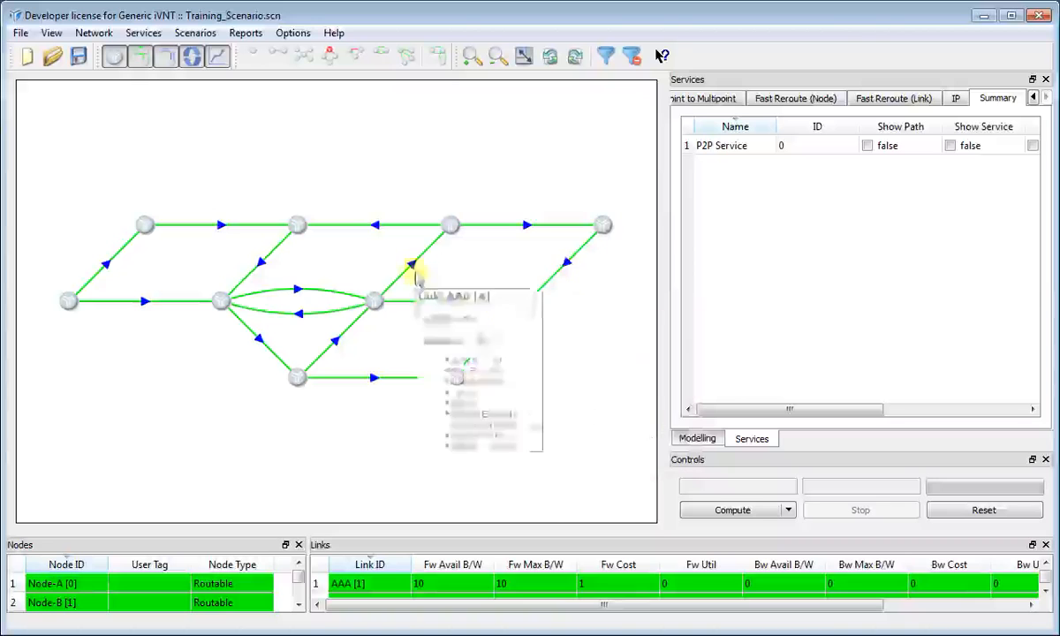
Export the scenario with the iVNT GPB Collection's Scenario Export (*.spb) adapter, naming the file Training Scenario.
click(78, 56)
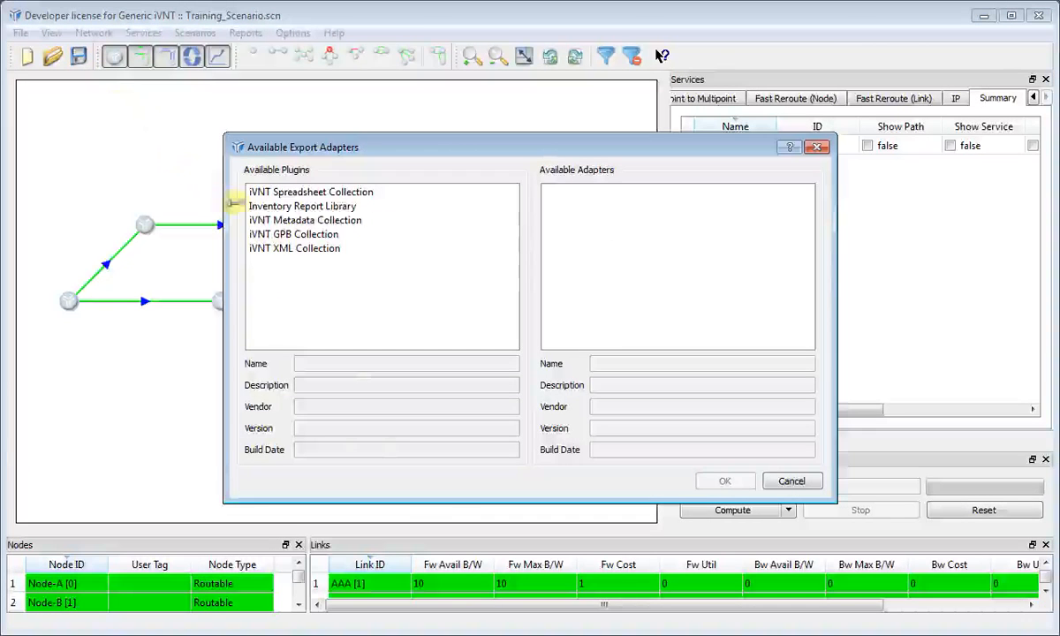
click(267, 235)
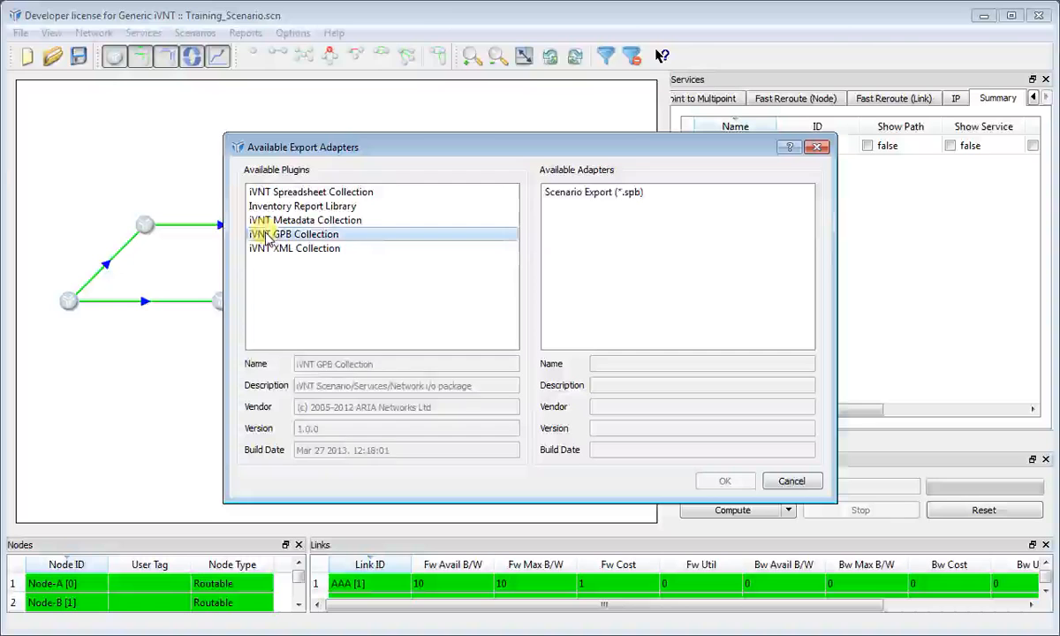
click(588, 193)
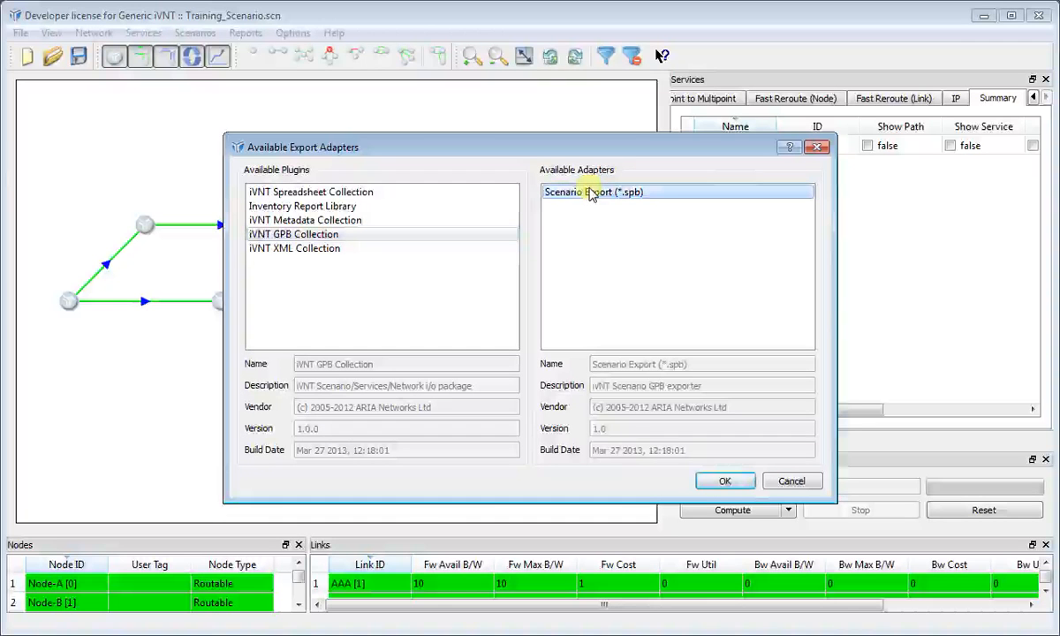
click(725, 482)
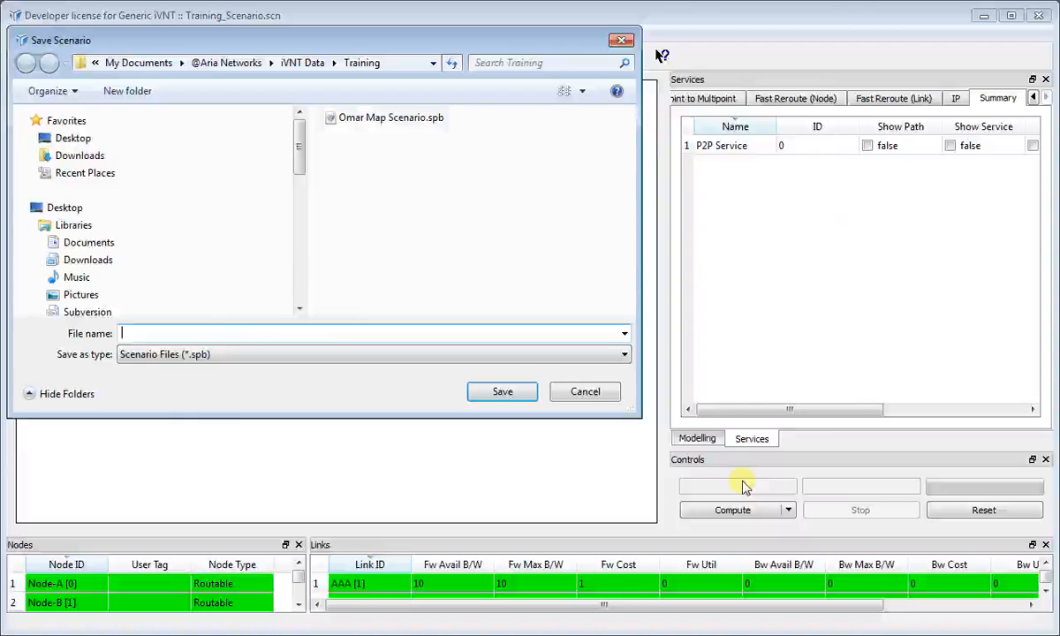
text(Tra)
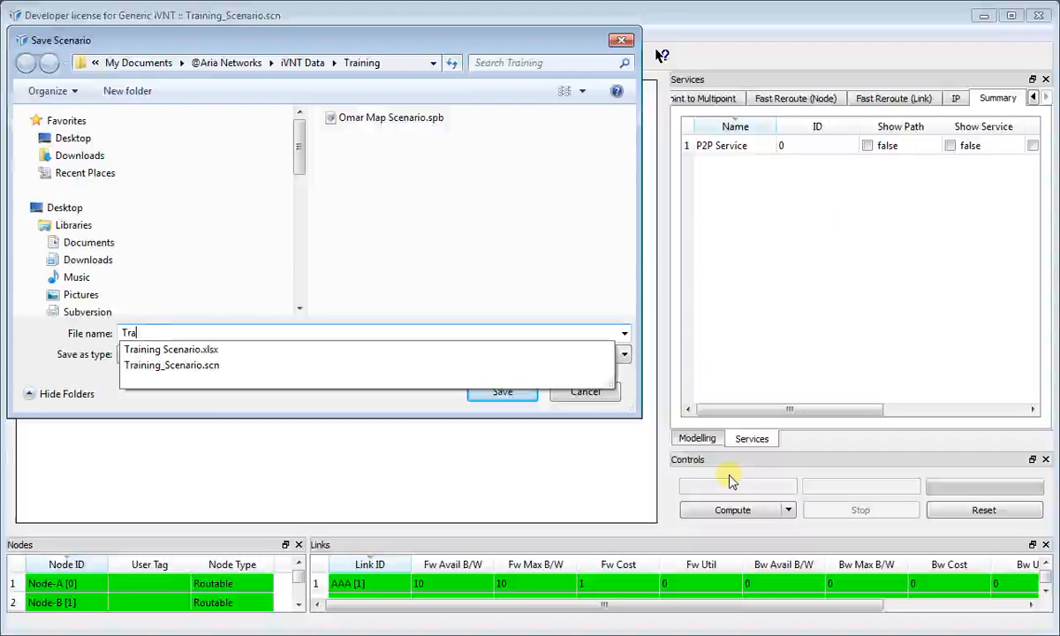
text(ining Sce)
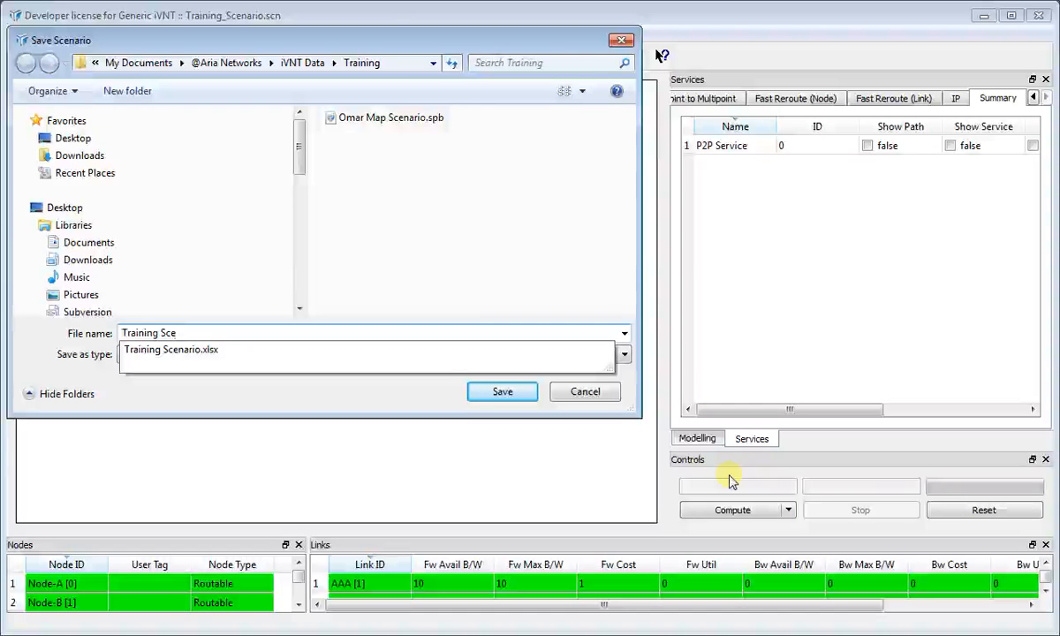
text(nario)
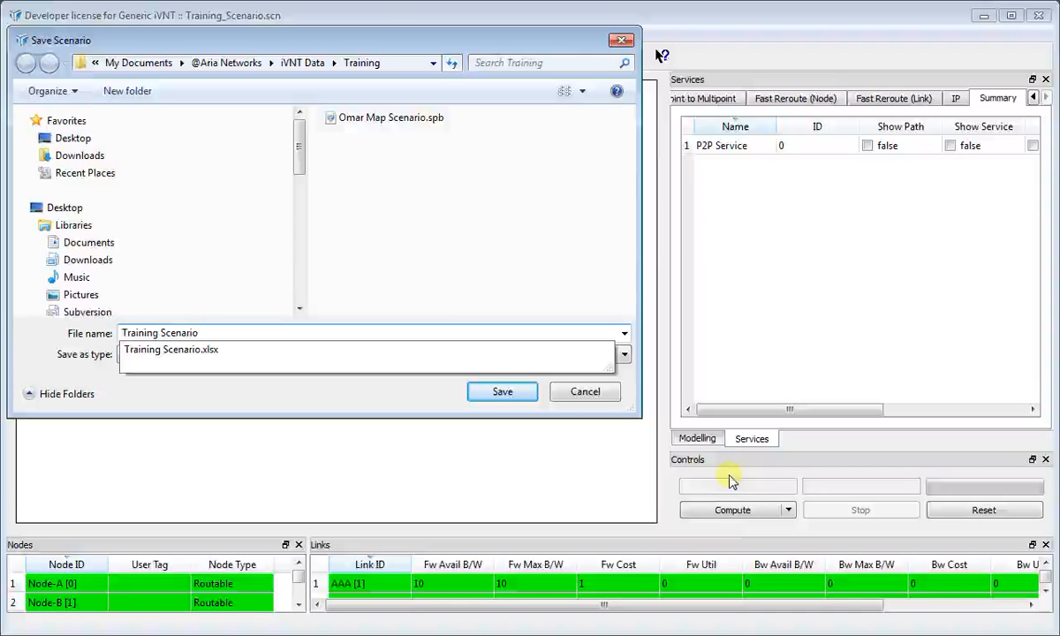
click(515, 398)
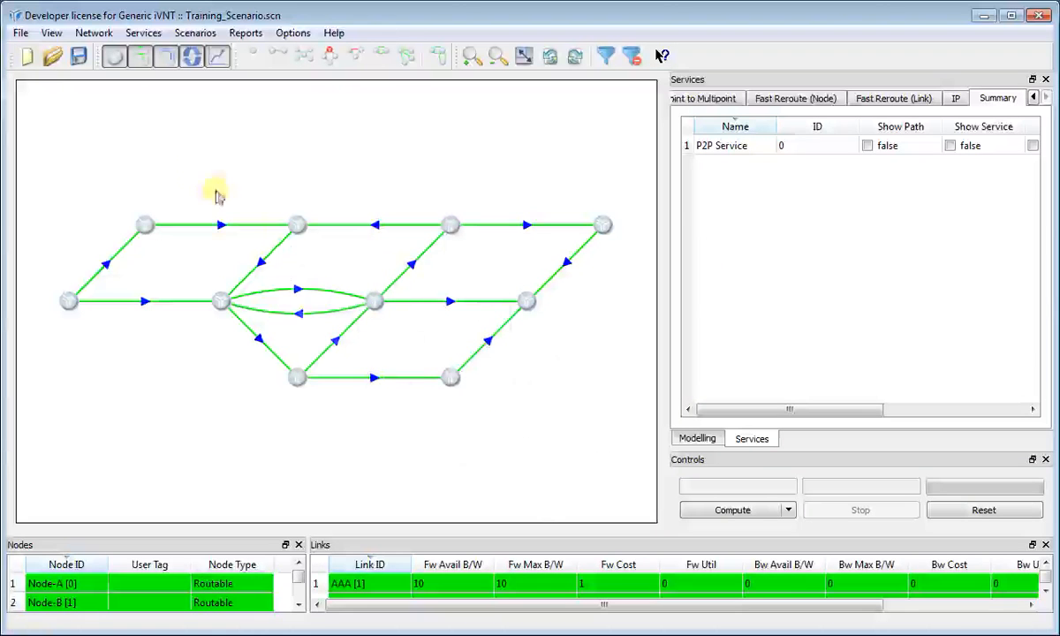
Export the network with the iVNT Spreadsheet Collection's Excel Export adapter as Training Scenario.
click(20, 33)
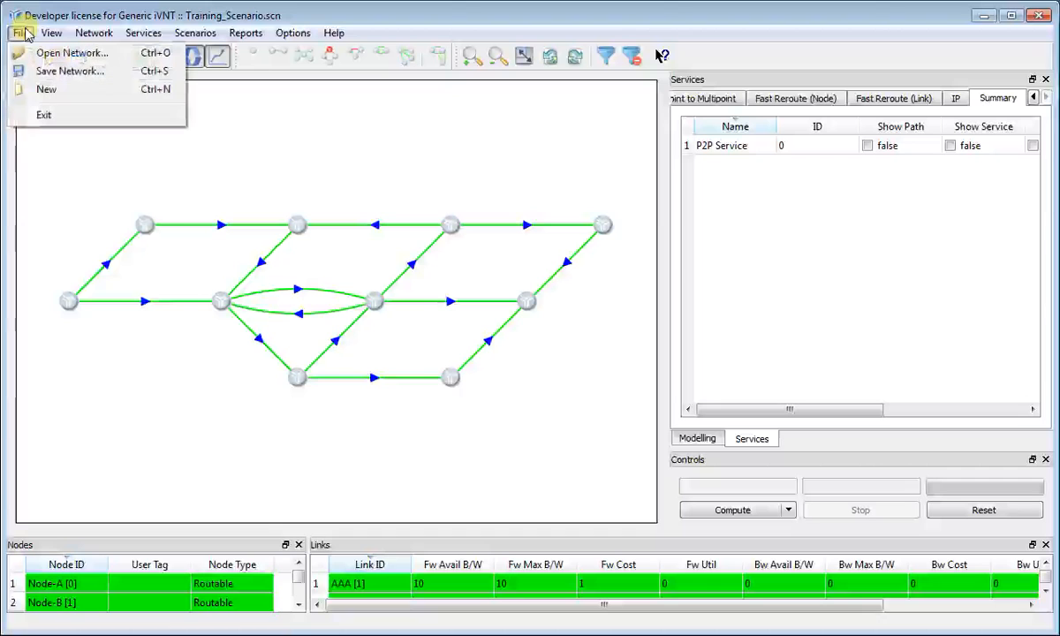
click(44, 72)
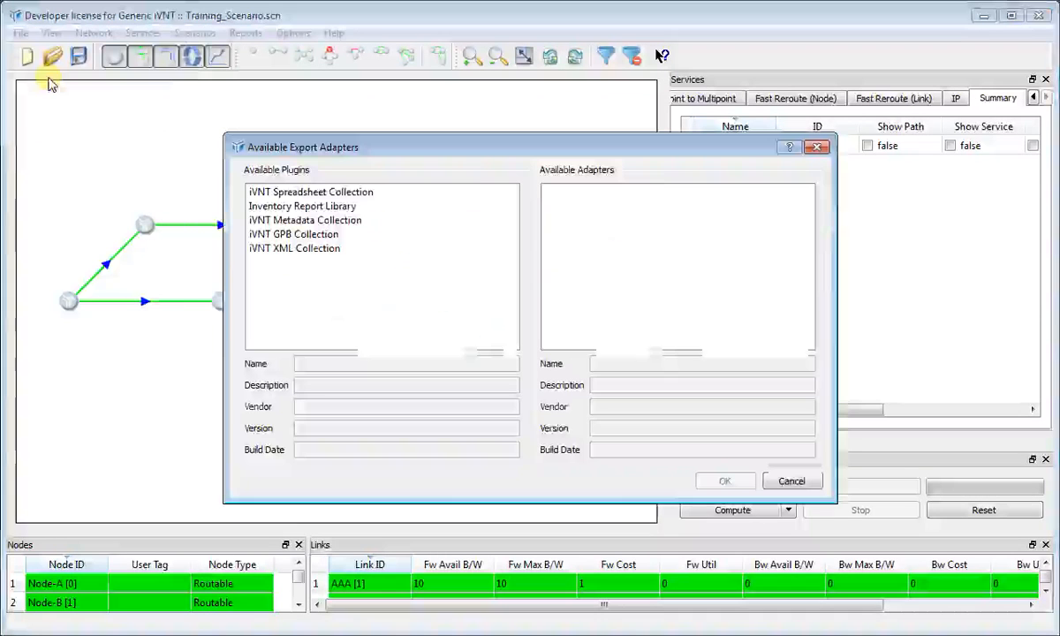
click(283, 192)
click(573, 194)
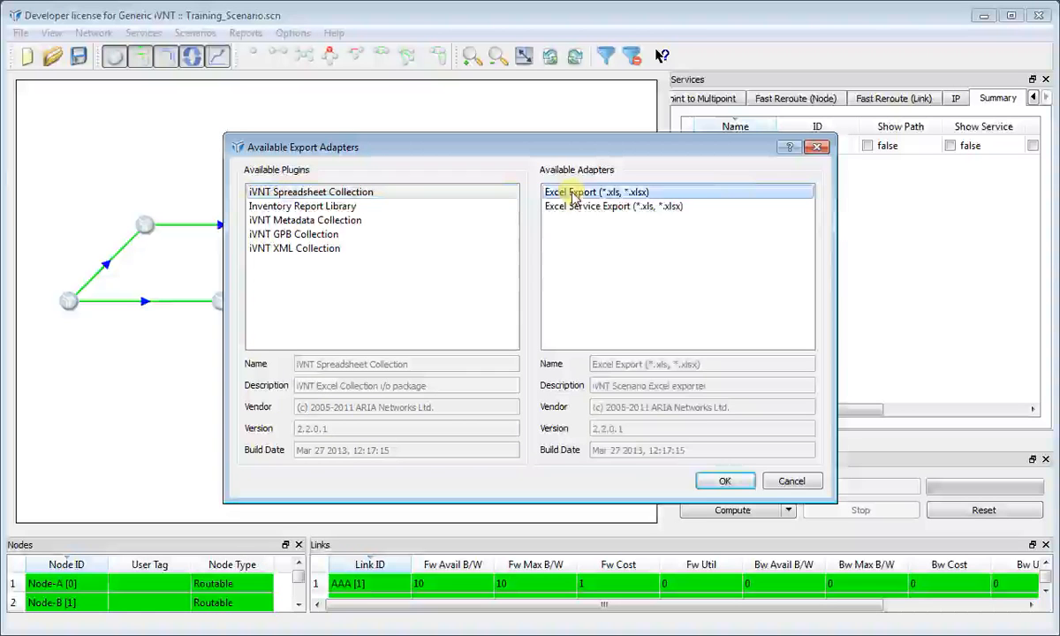
click(729, 481)
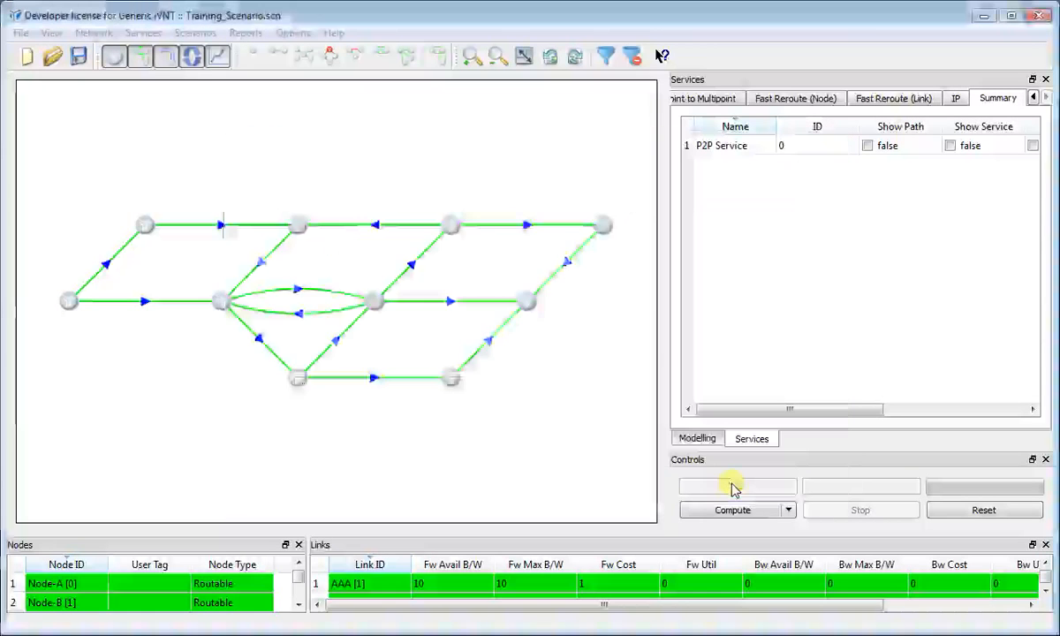
text(Training Scenario)
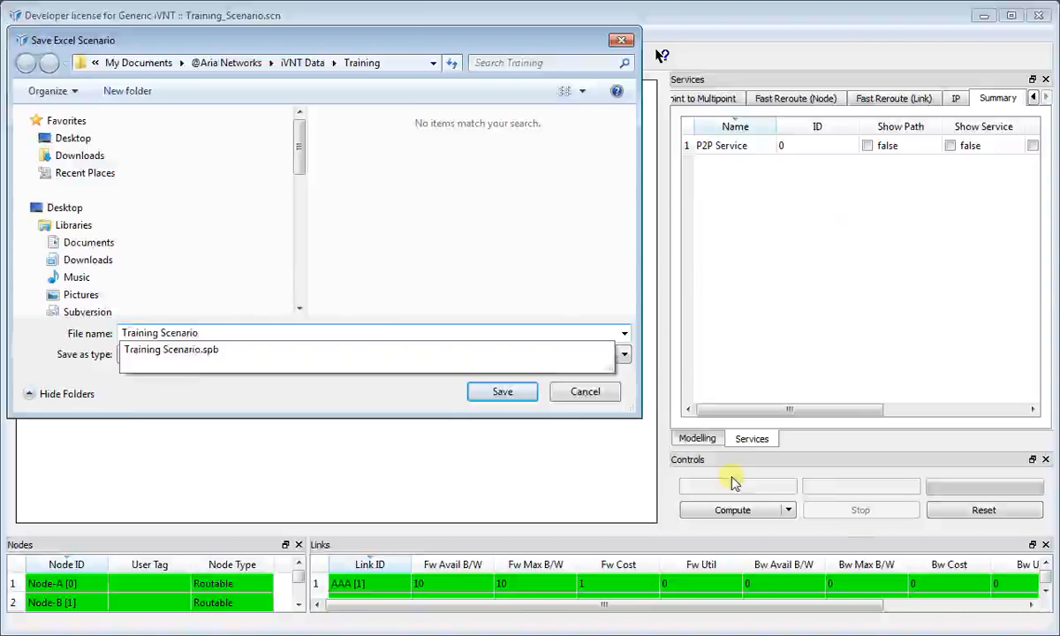
key(Return)
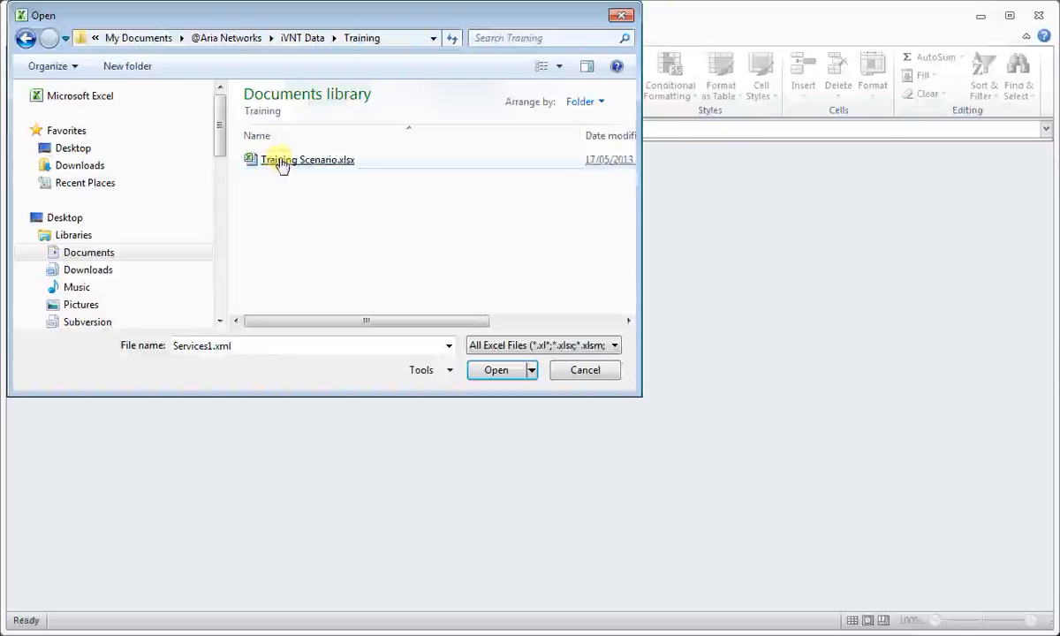
Open Training Scenario.xlsx from the Training folder in Microsoft Excel and view its Links and Services sheets.
click(281, 161)
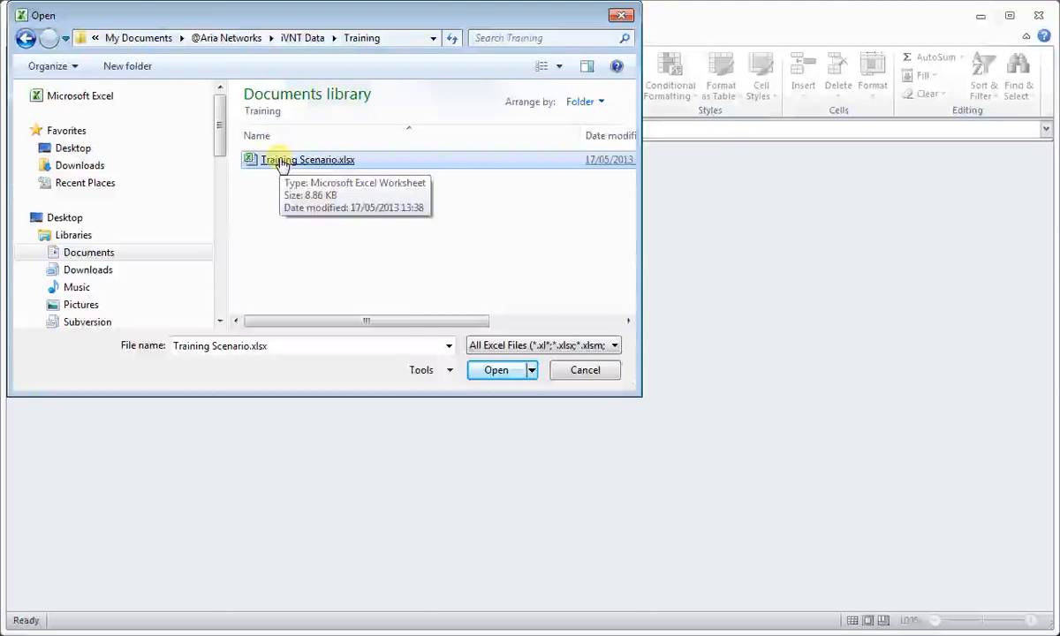
double_click(281, 162)
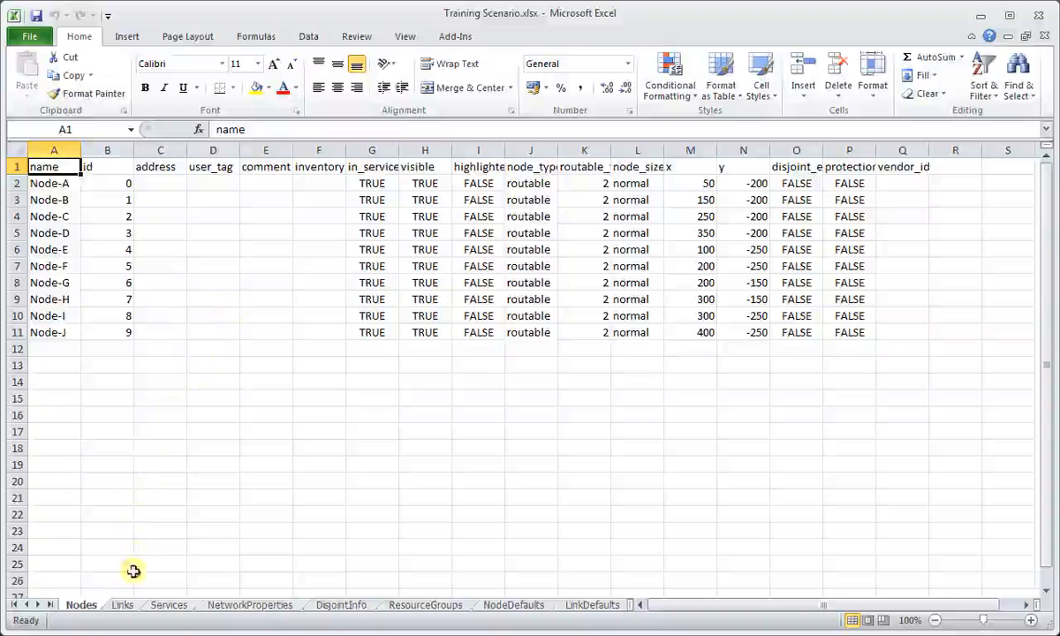
click(126, 606)
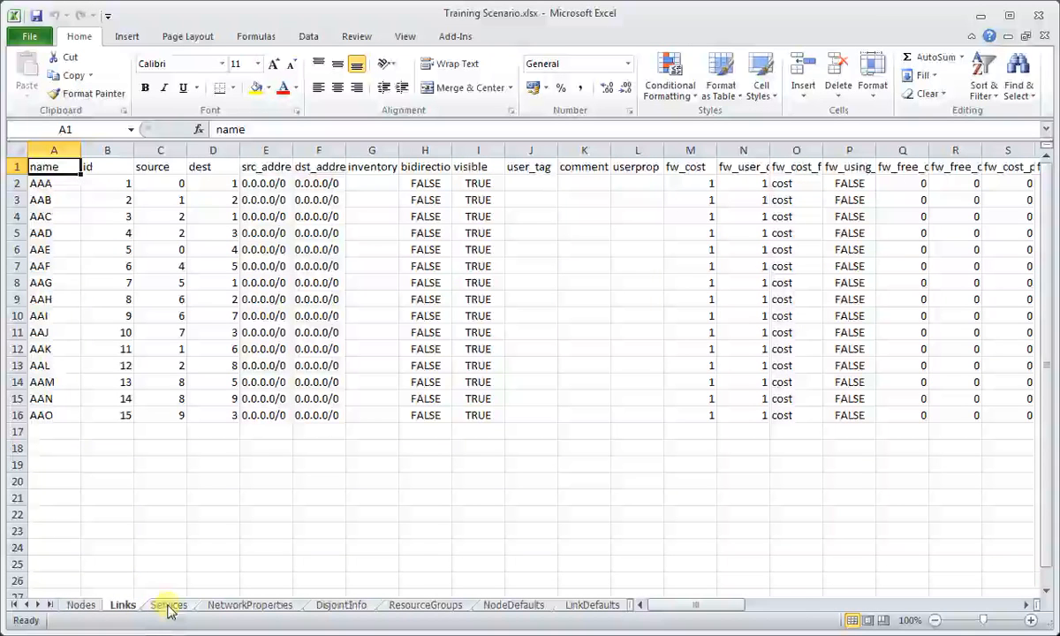
click(169, 606)
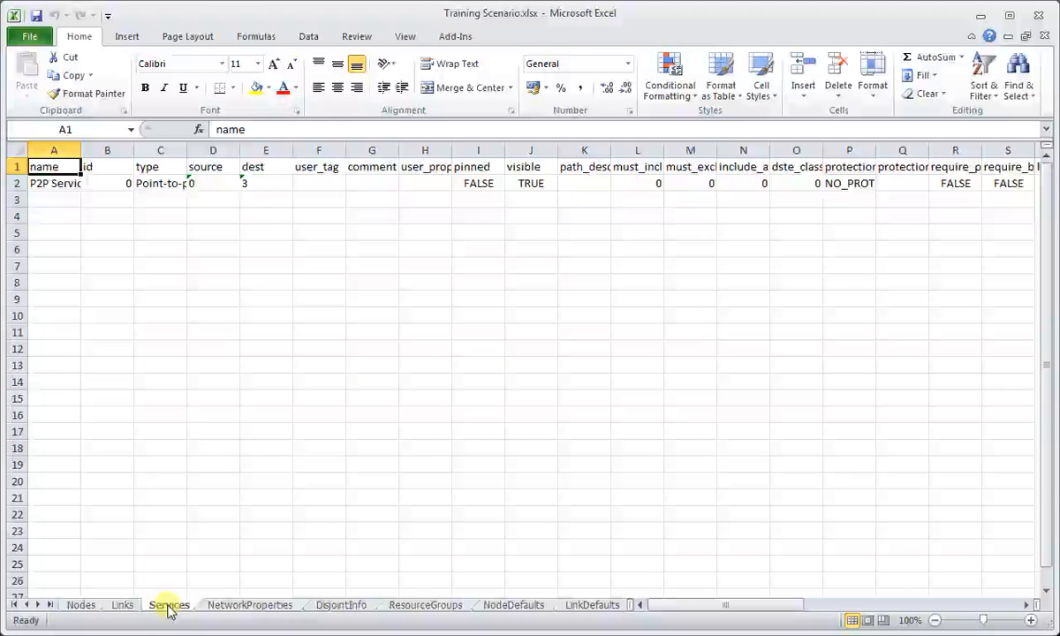
Autofit the width of all columns on the Nodes sheet.
click(82, 606)
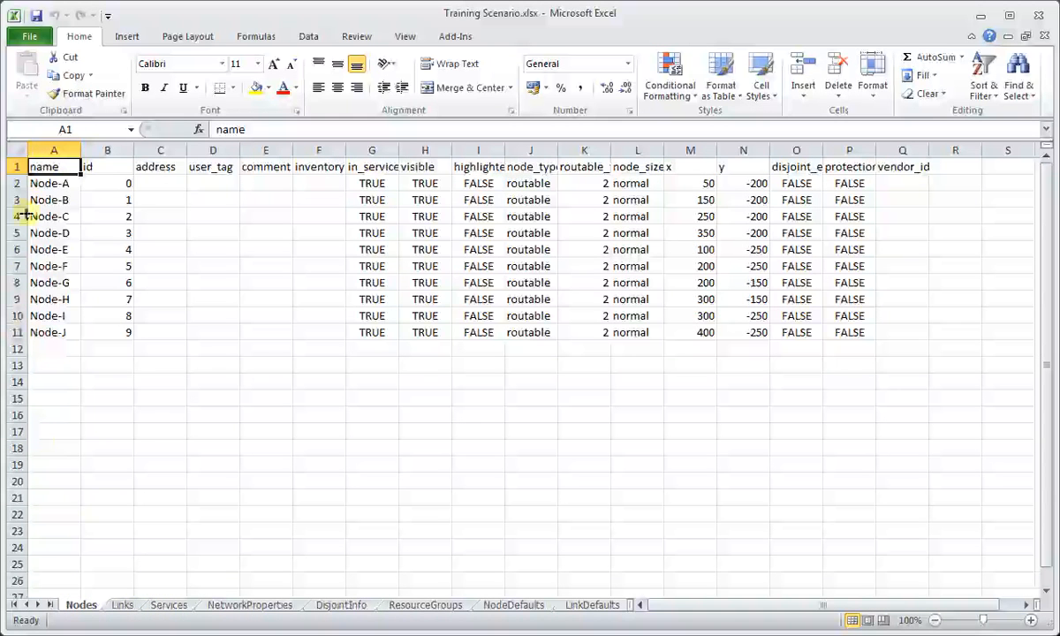
click(18, 149)
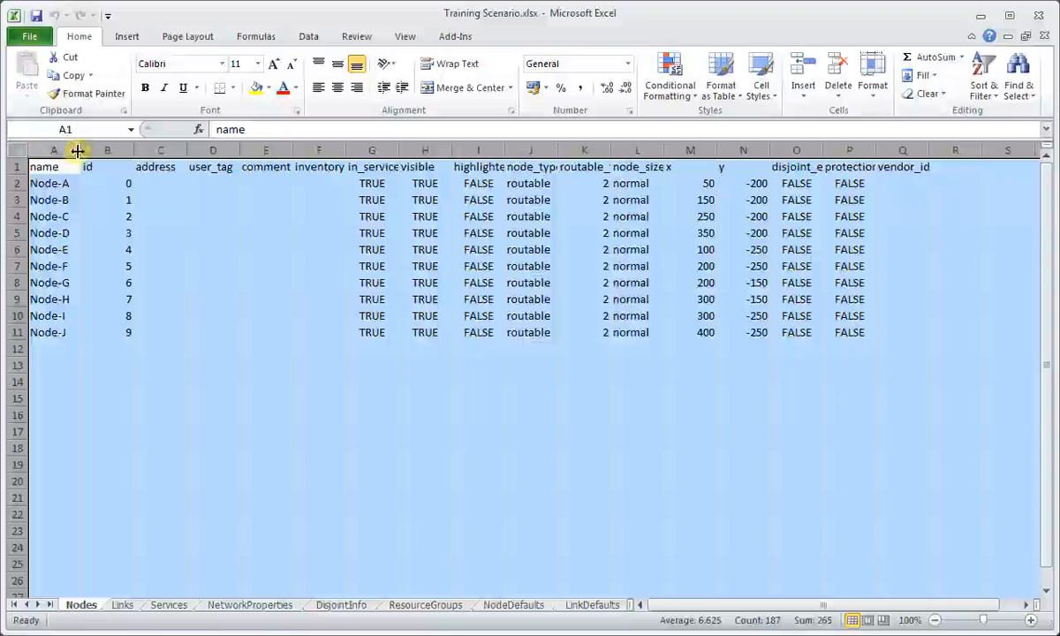
double_click(80, 149)
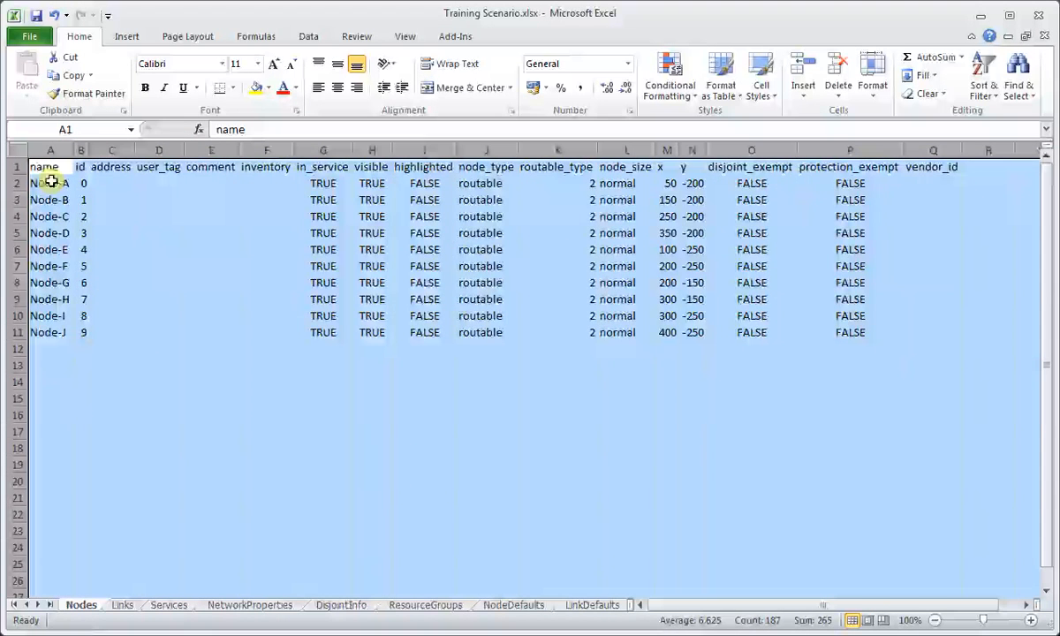
Fill the vendor_id column with Vendor-x for Node-A to Node-F and Vendor-y for Node-G to Node-J.
click(48, 170)
key(End)
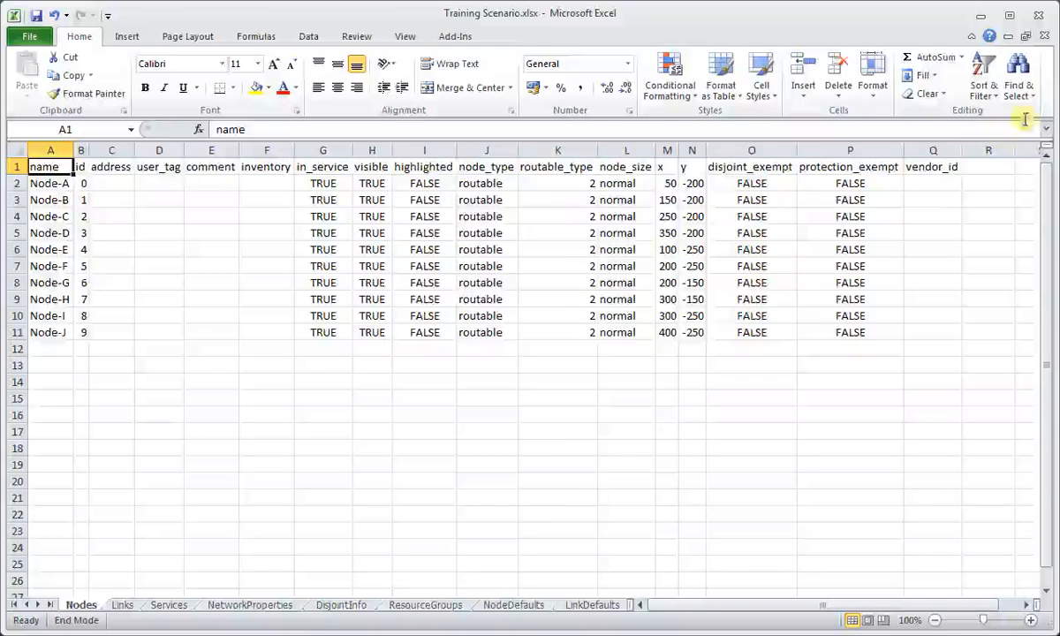
click(940, 187)
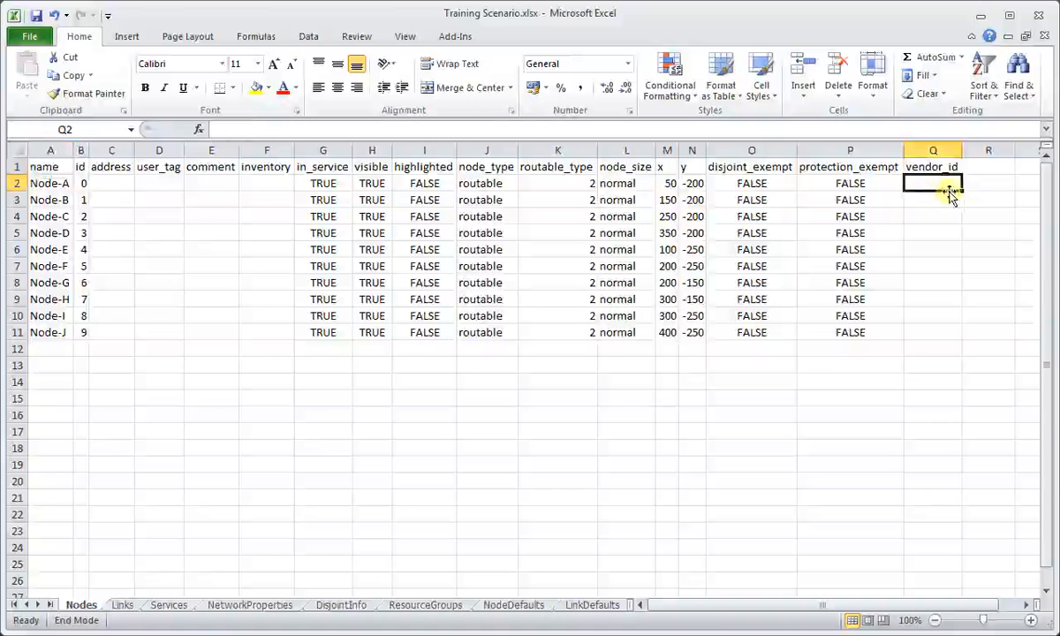
text(Ven)
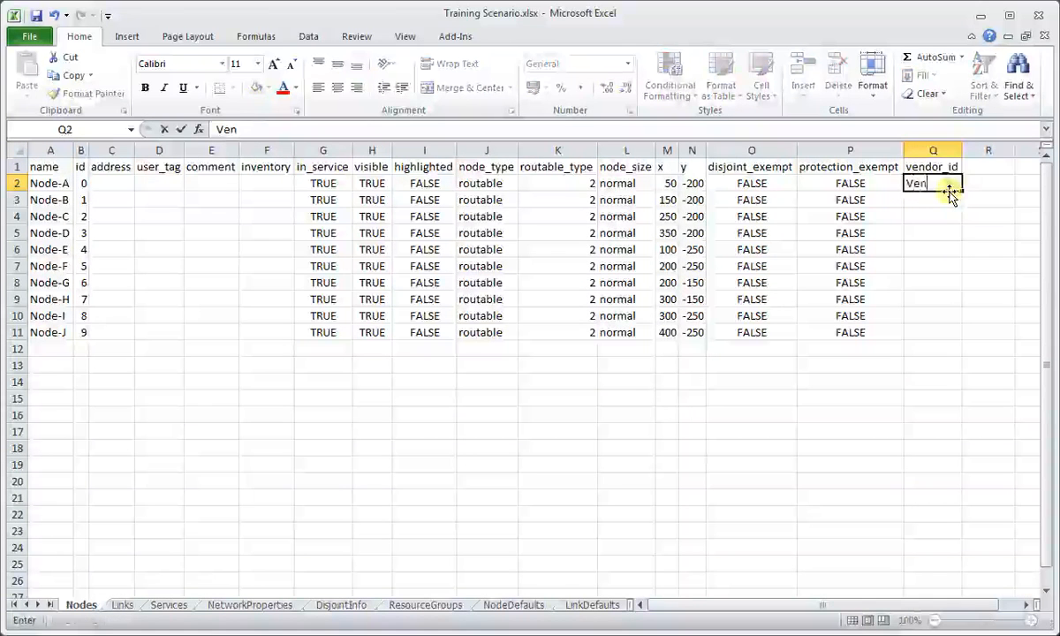
text(dor-)
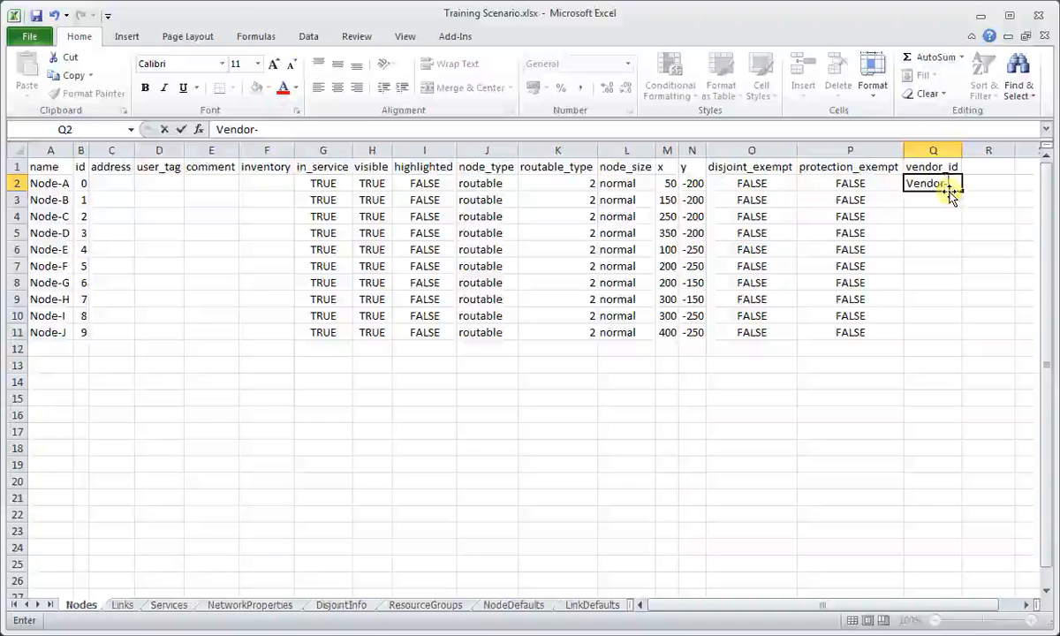
text(x)
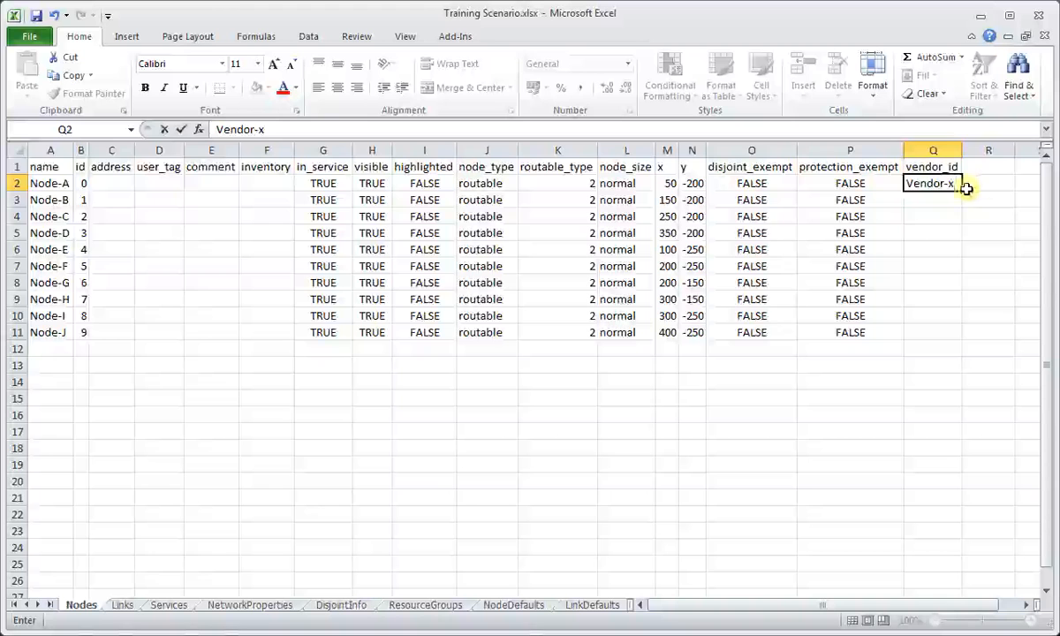
drag(967, 189, 959, 276)
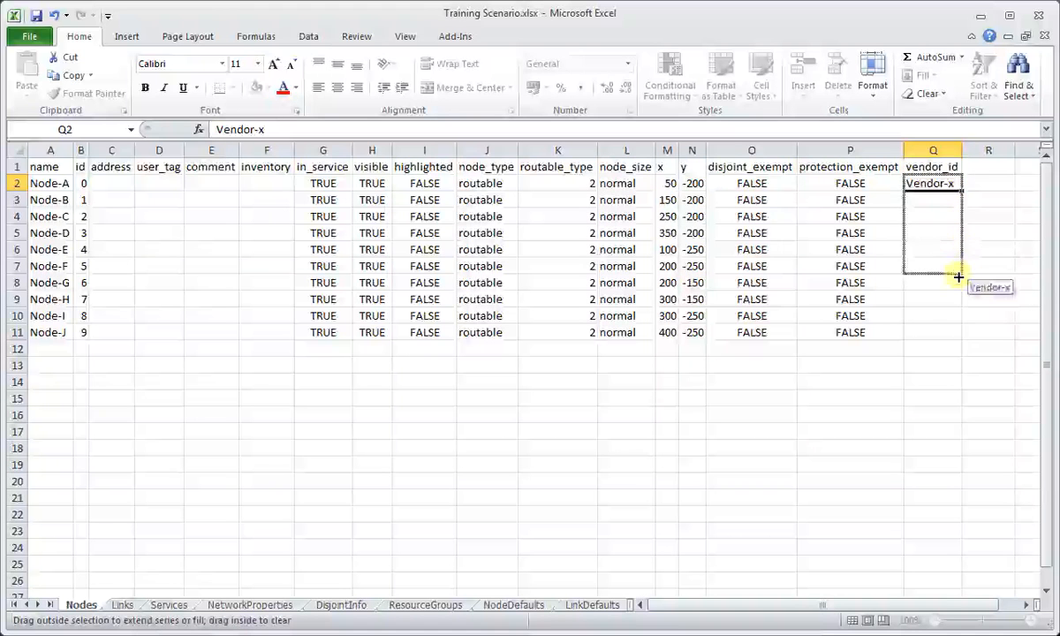
drag(959, 277, 959, 276)
drag(961, 291, 961, 341)
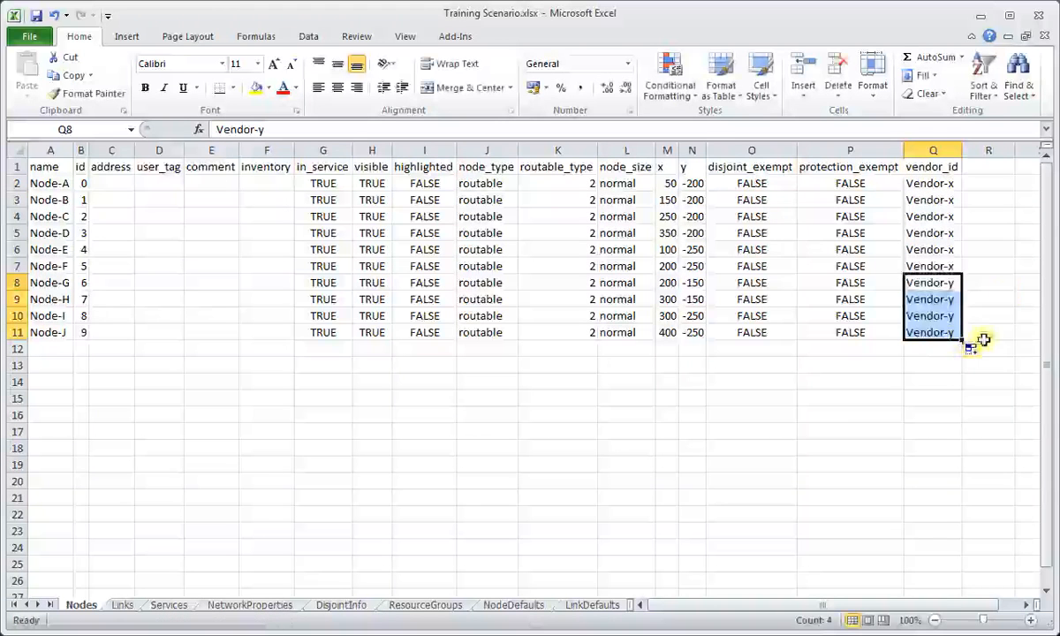
Add an equip_type column with 112 for Node-A to Node-C, 345 for Node-D to Node-G, and 543 for Node-H to Node-J.
click(987, 166)
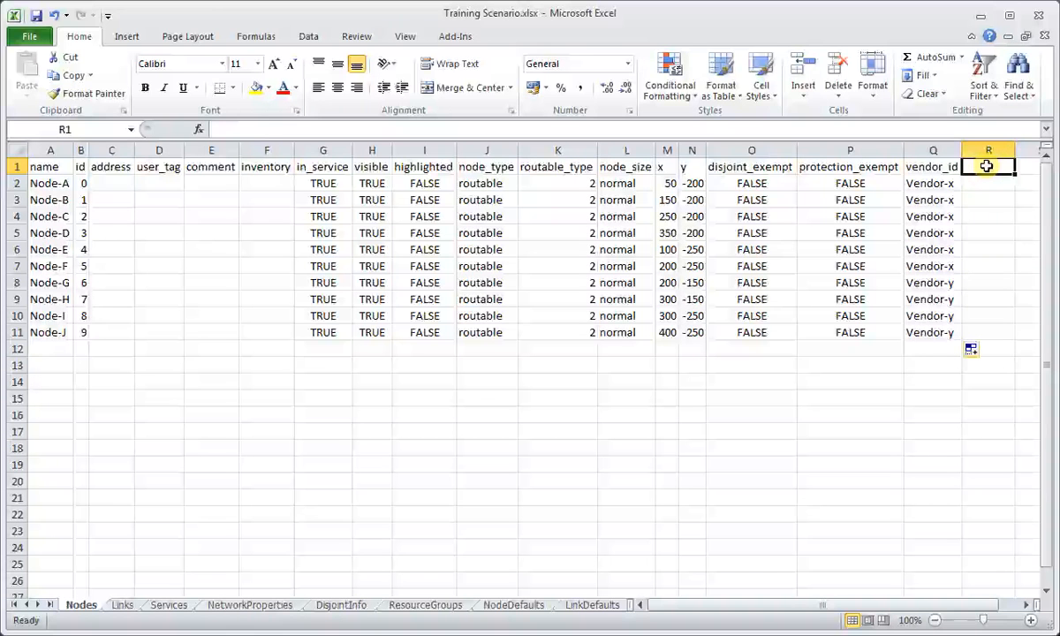
text(equip_type)
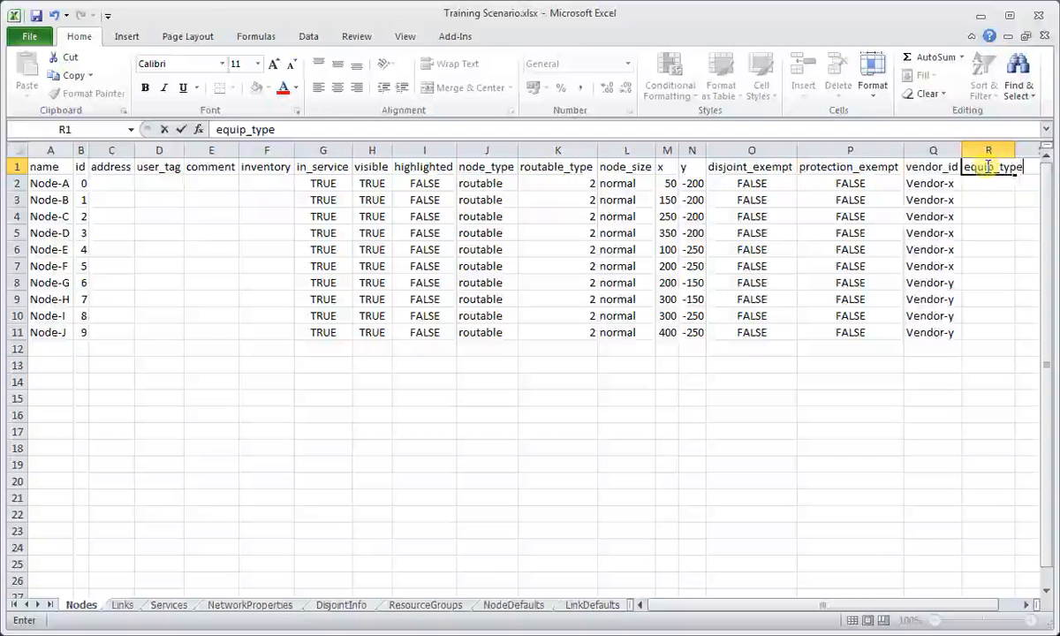
click(983, 180)
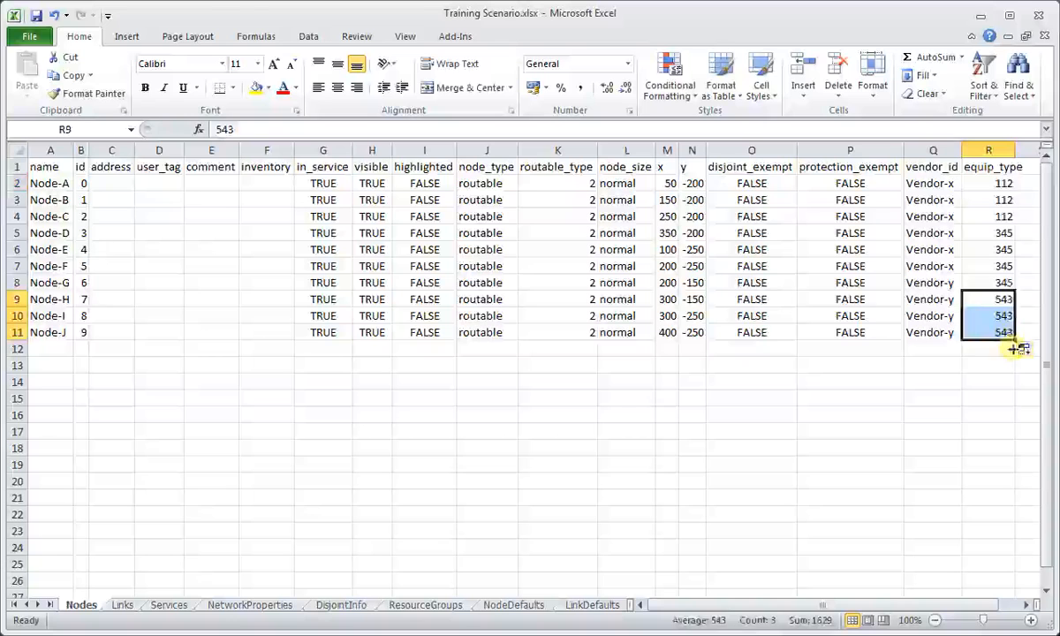
click(1008, 347)
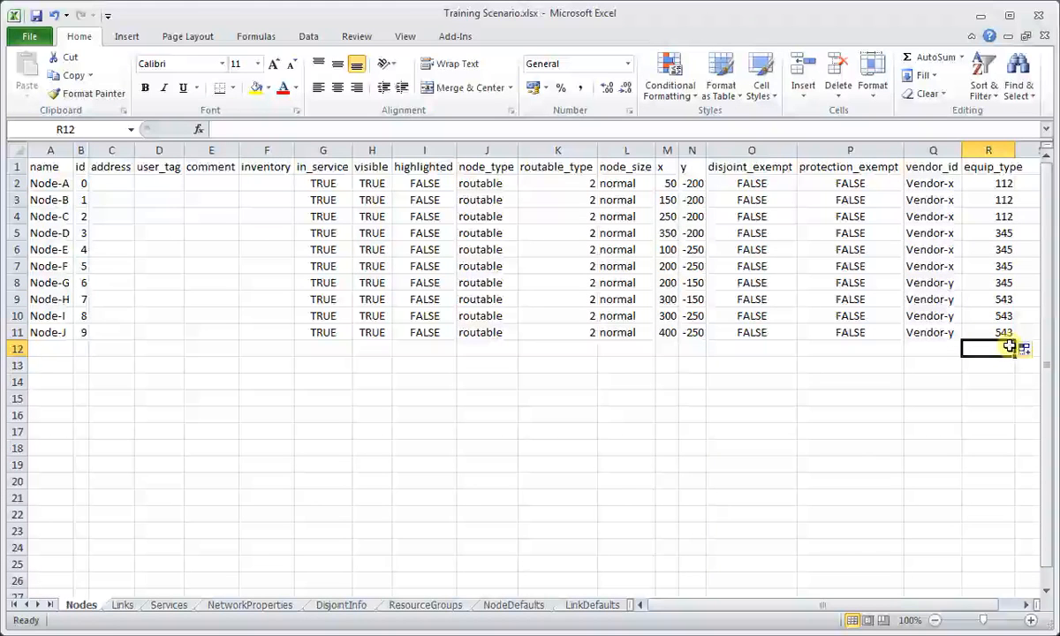
key(End)
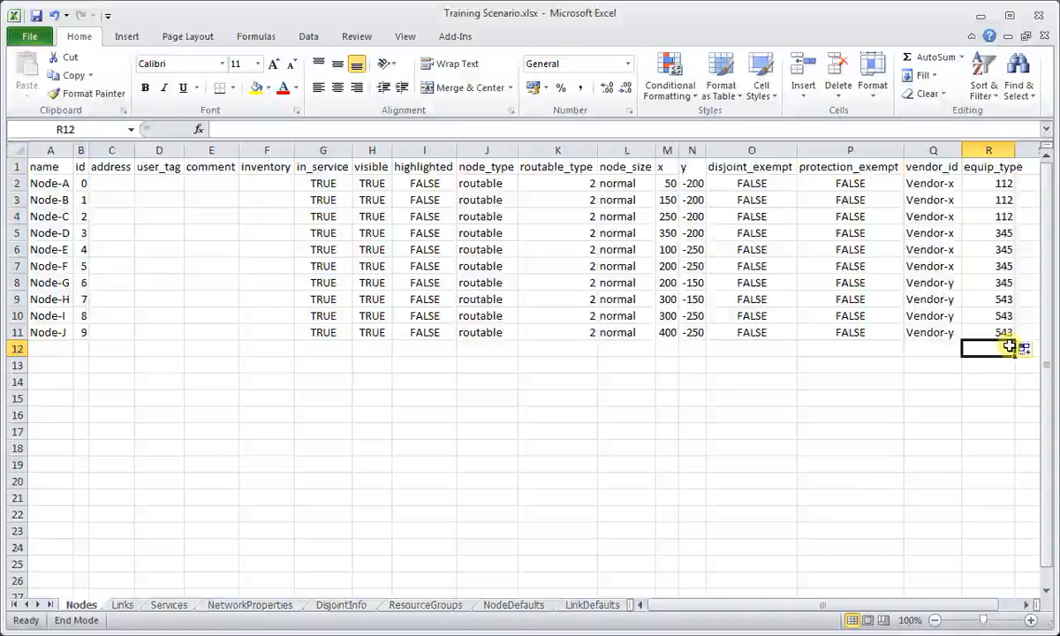
key(End)
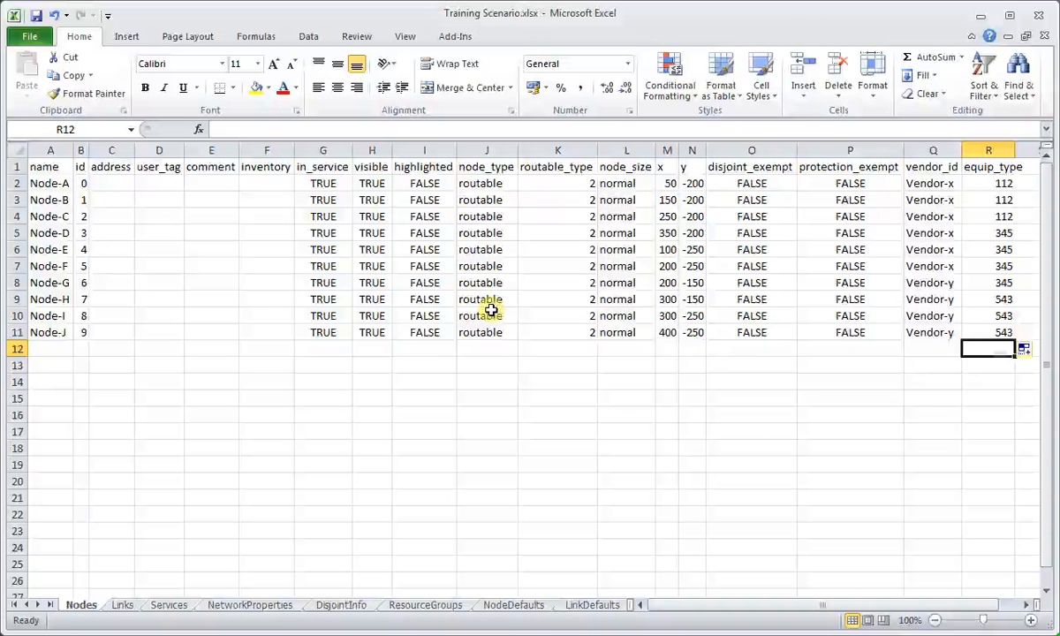
Set the node_size of Node-A and Node-D to large on the Nodes sheet.
click(617, 184)
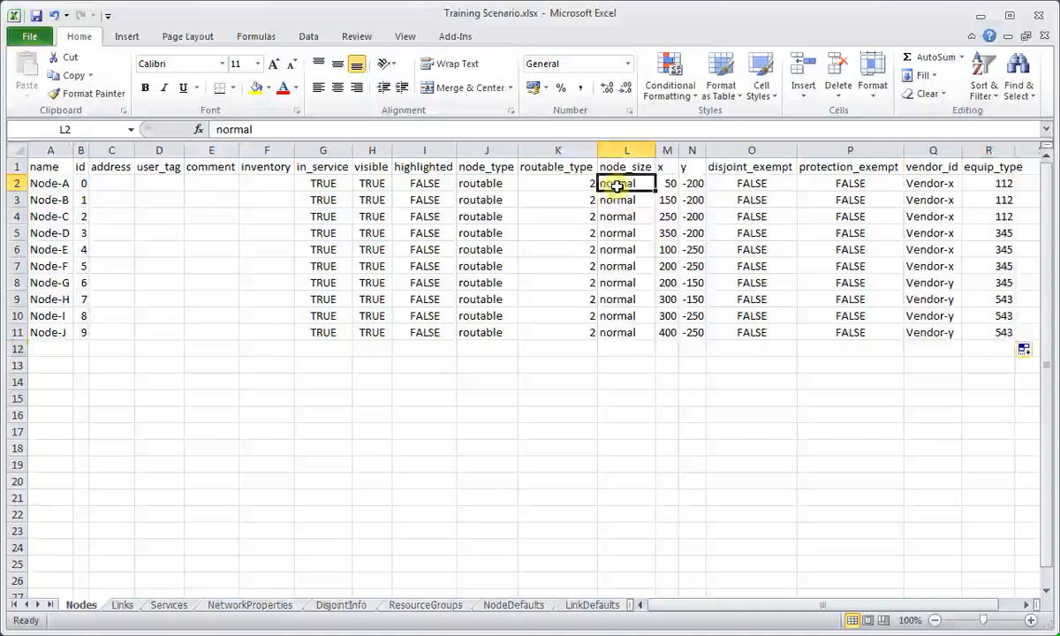
text(larg)
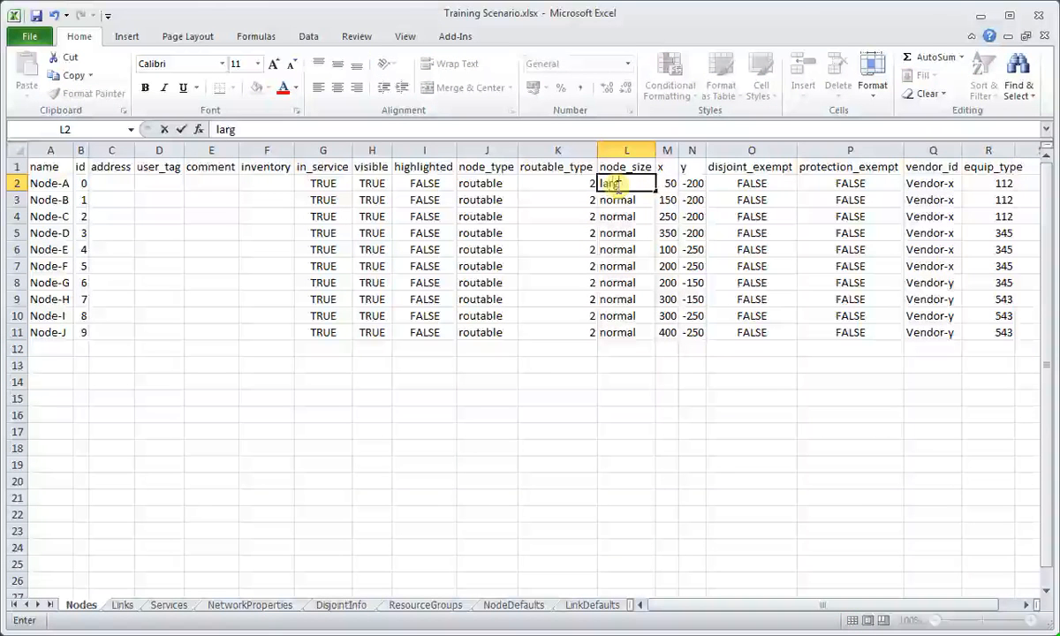
text(e)
key(Return)
key(Return)
key(Return)
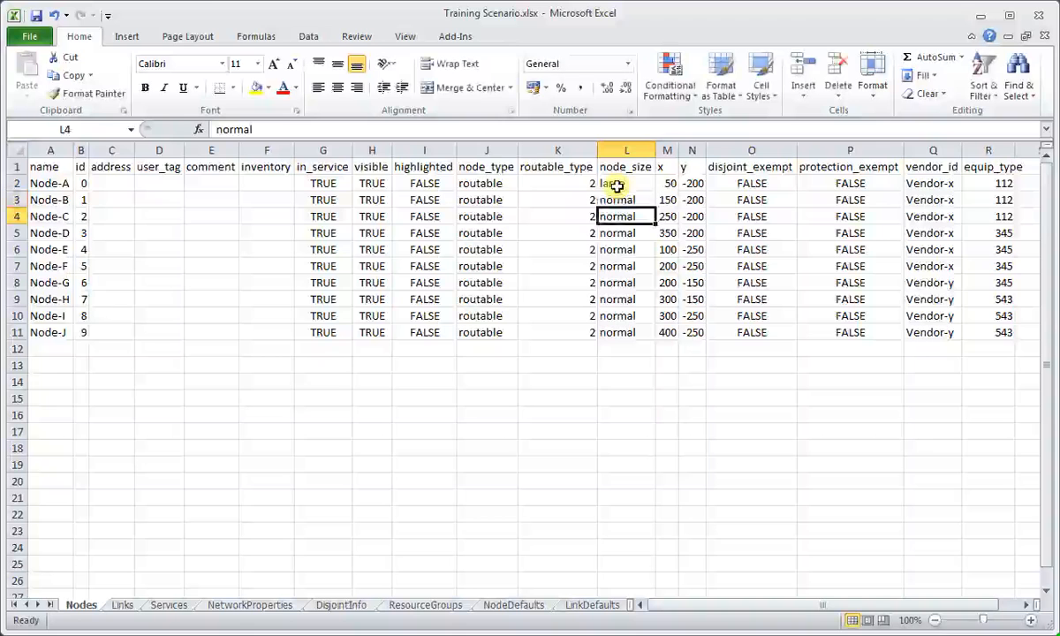
text(large)
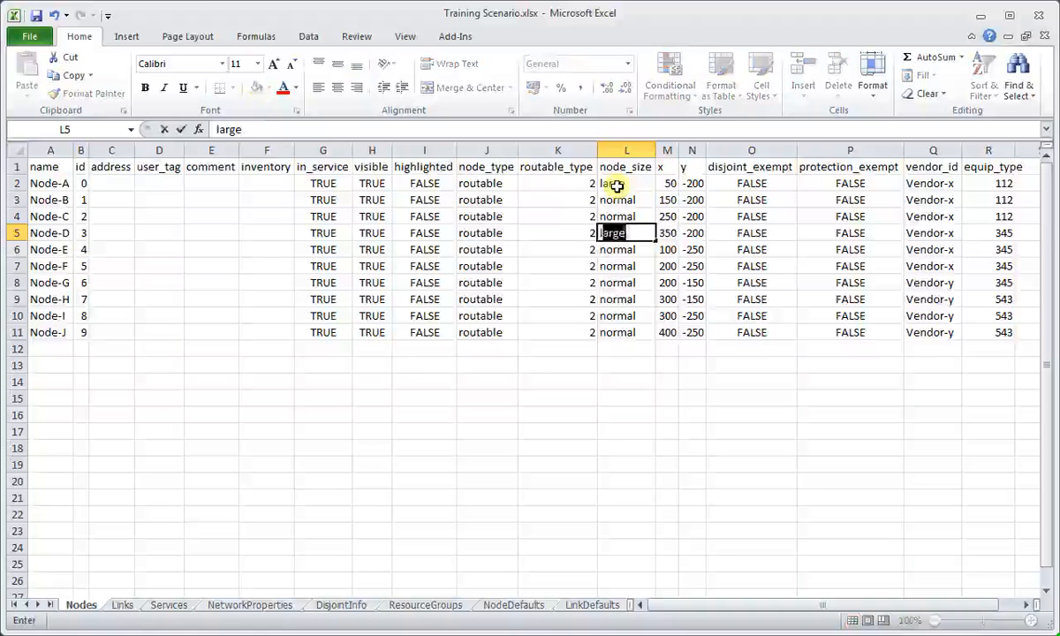
key(Tab)
Save the Training Scenario.xlsx workbook and close it.
key(End)
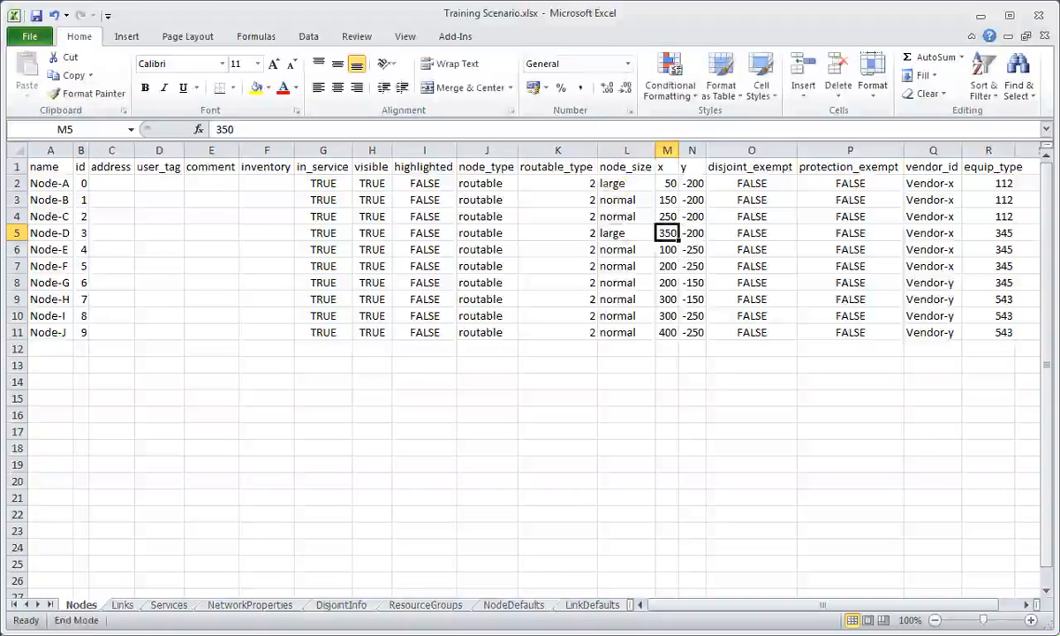
click(39, 16)
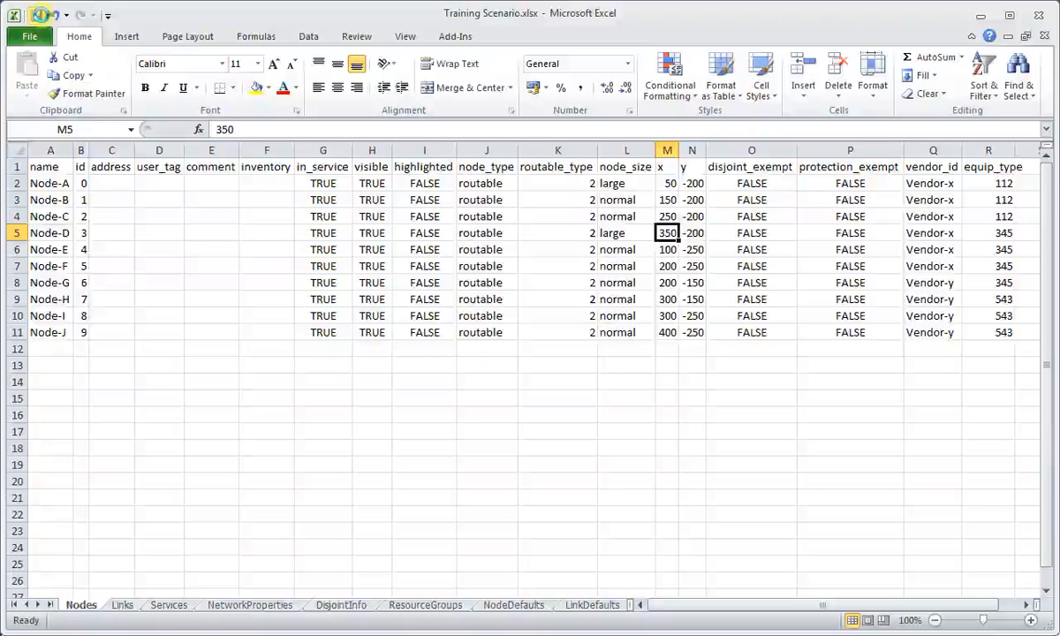
click(1036, 15)
Import Training Scenario.xlsx from the Training folder into iVNT with the iVNT Spreadsheet Collection's Excel Import adapter.
click(53, 56)
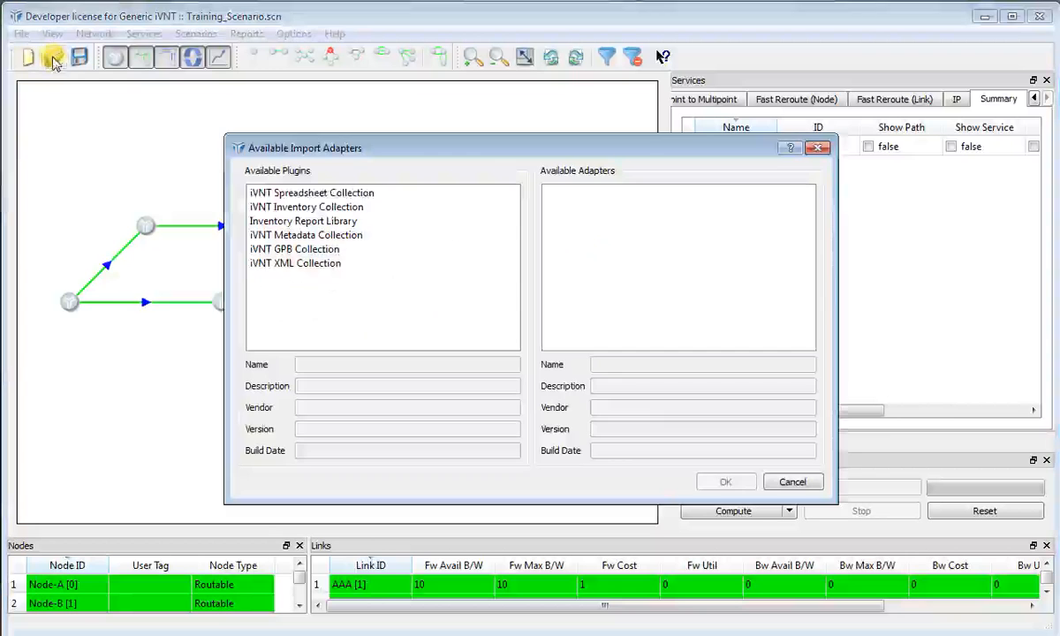
click(287, 193)
click(588, 195)
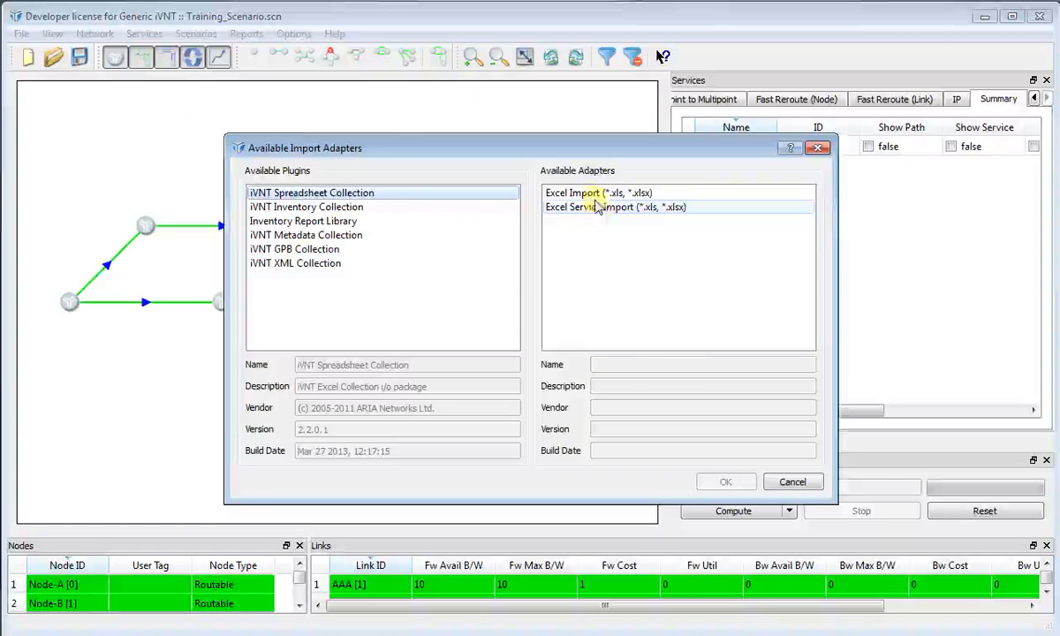
click(725, 482)
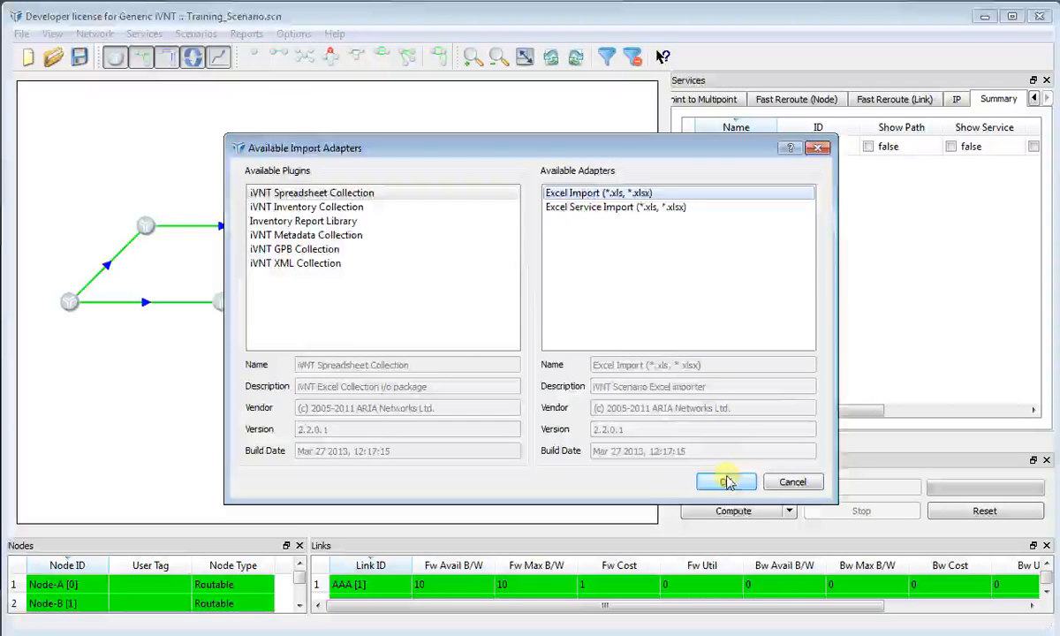
click(621, 360)
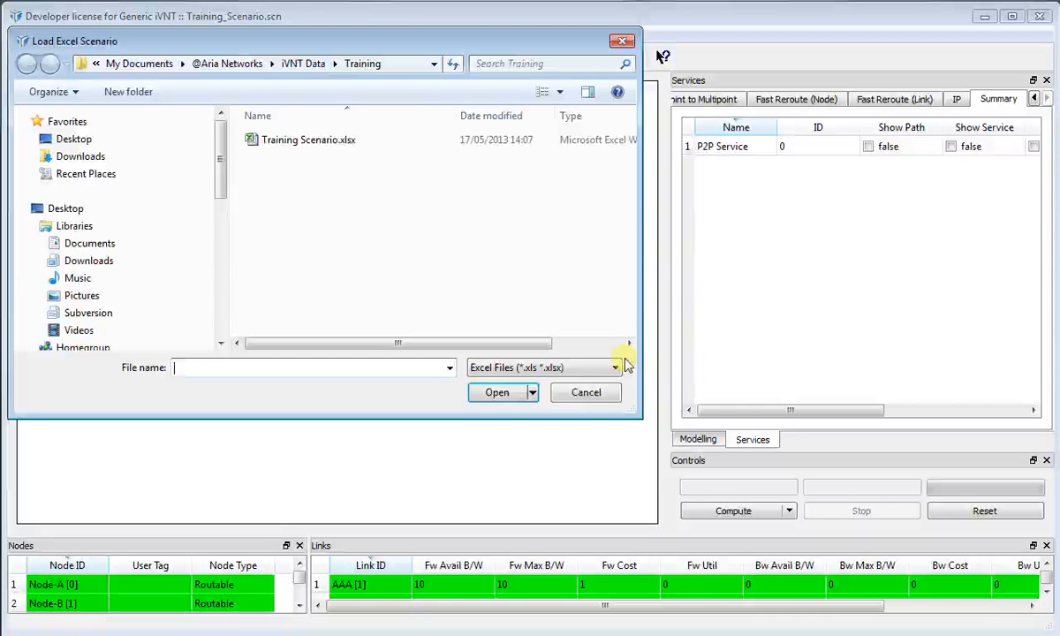
double_click(311, 141)
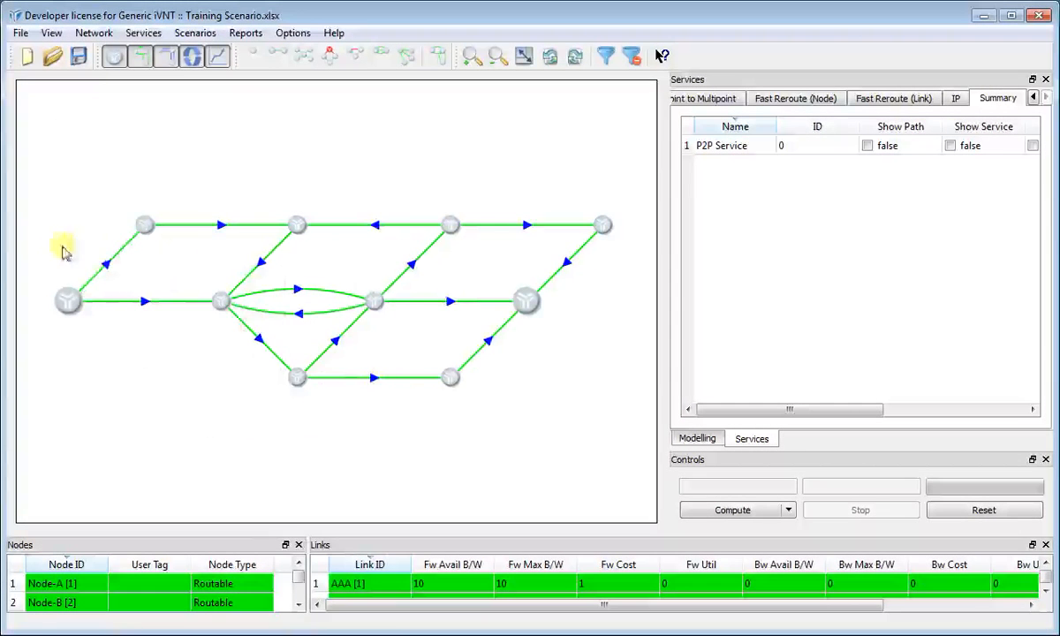
Open Node-A's node properties and examine its full property list, including equip_type, node_size and vendor_id.
right_click(68, 301)
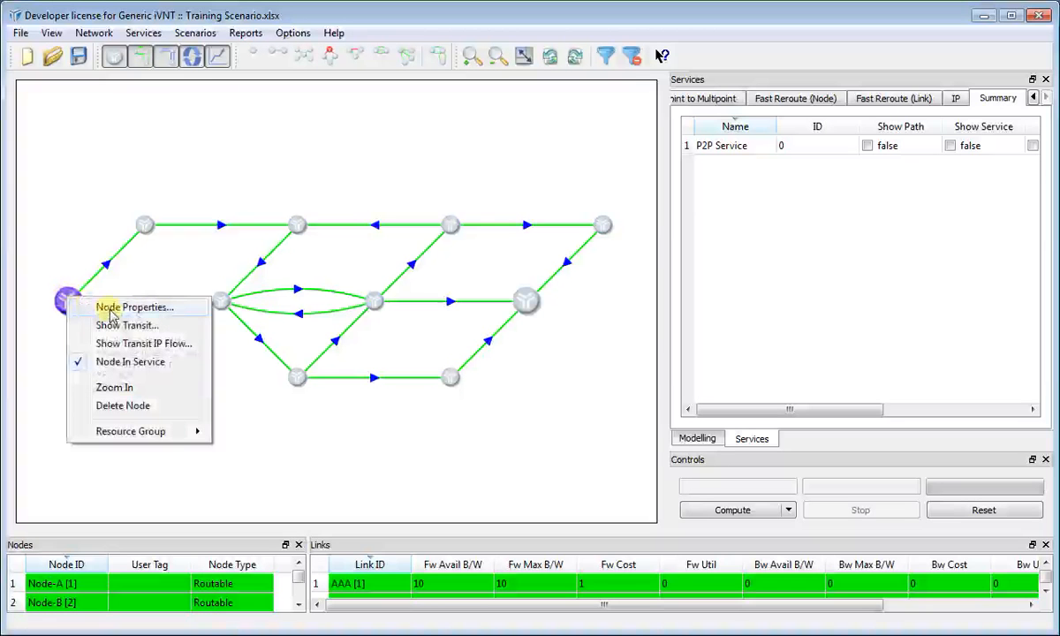
click(111, 308)
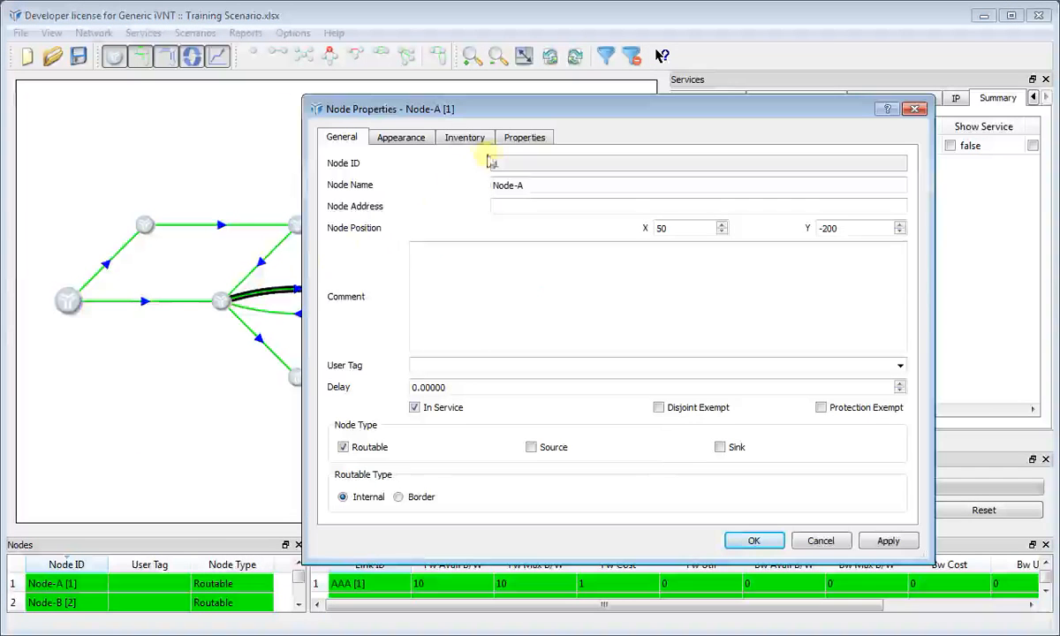
click(520, 141)
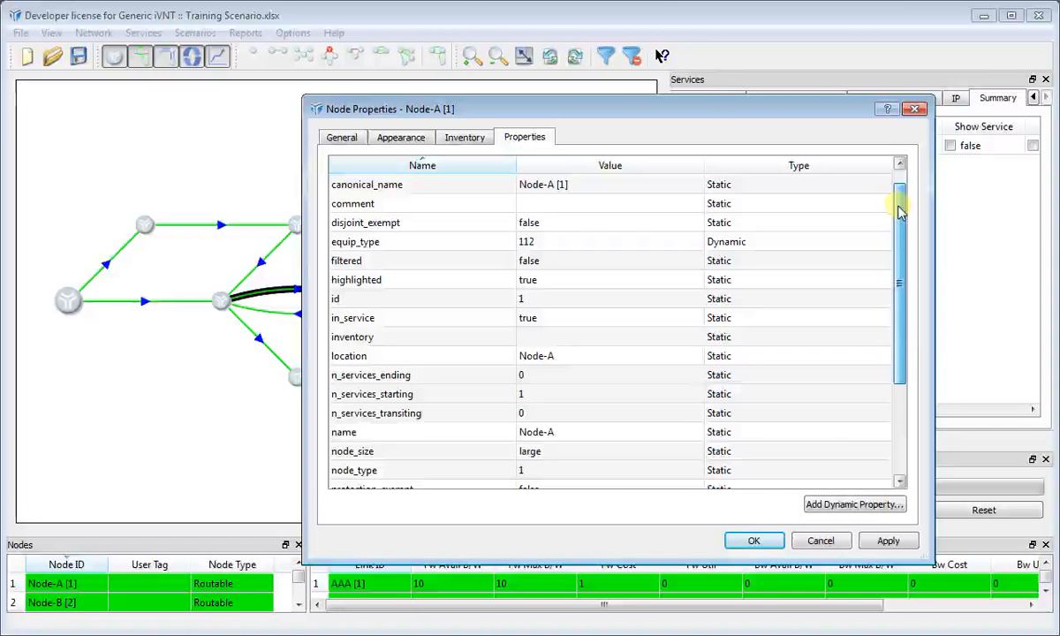
drag(898, 212, 912, 308)
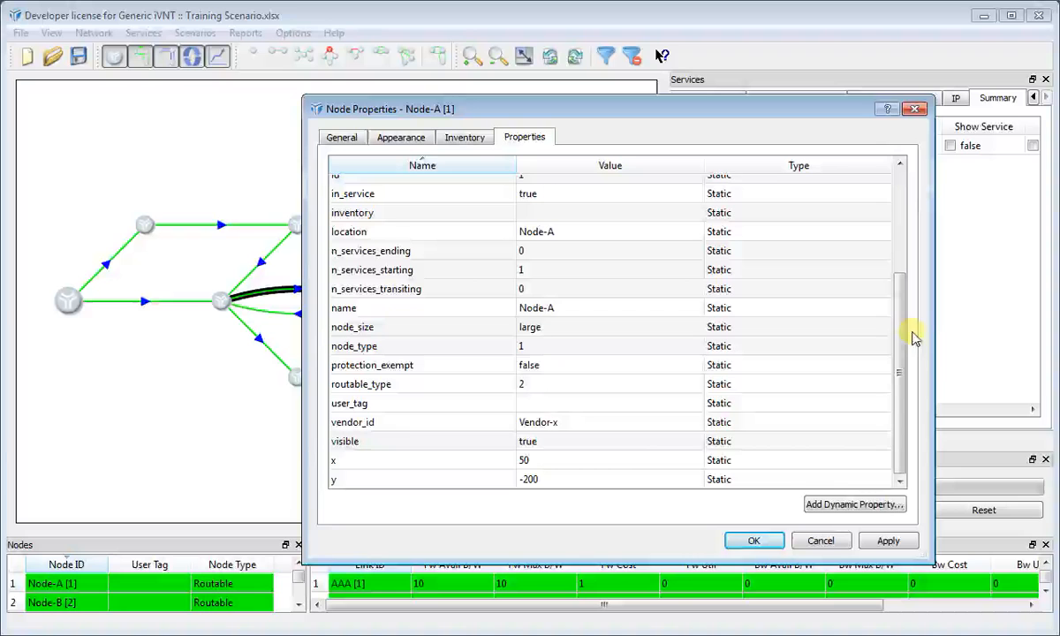
drag(903, 343, 906, 213)
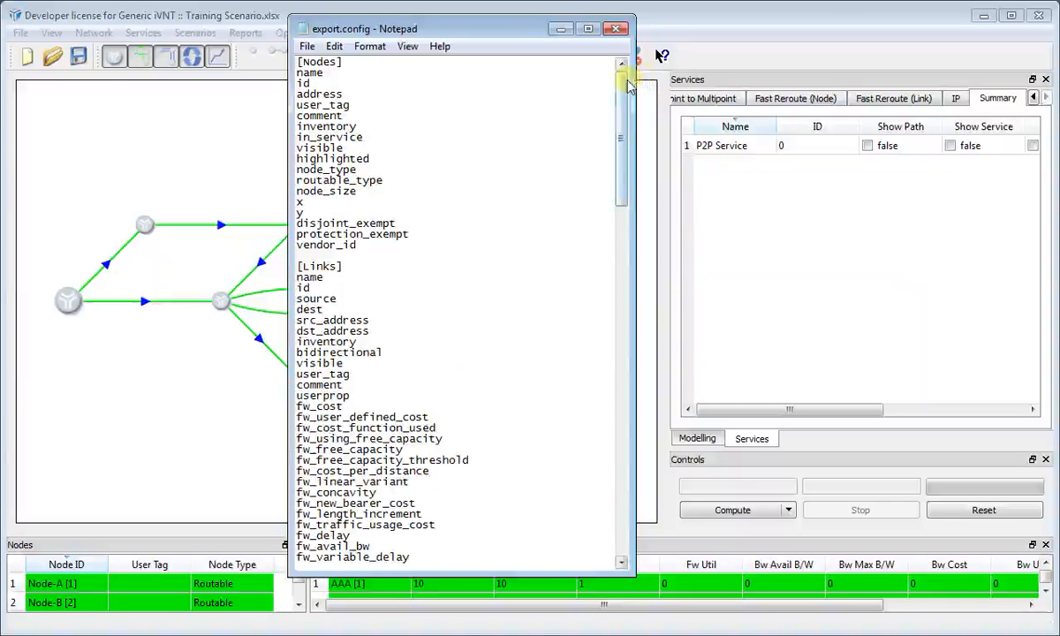
Add equip_type below vendor_id in the [Nodes] section of export.config in Notepad, then save and close the file.
drag(623, 93, 601, 66)
click(372, 244)
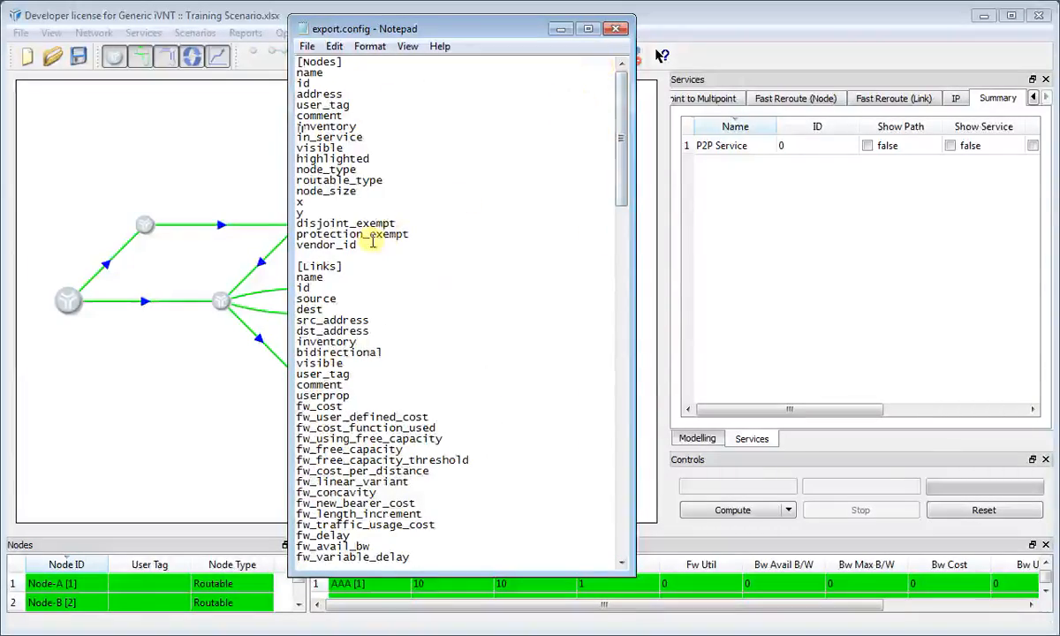
key(Return)
text(e)
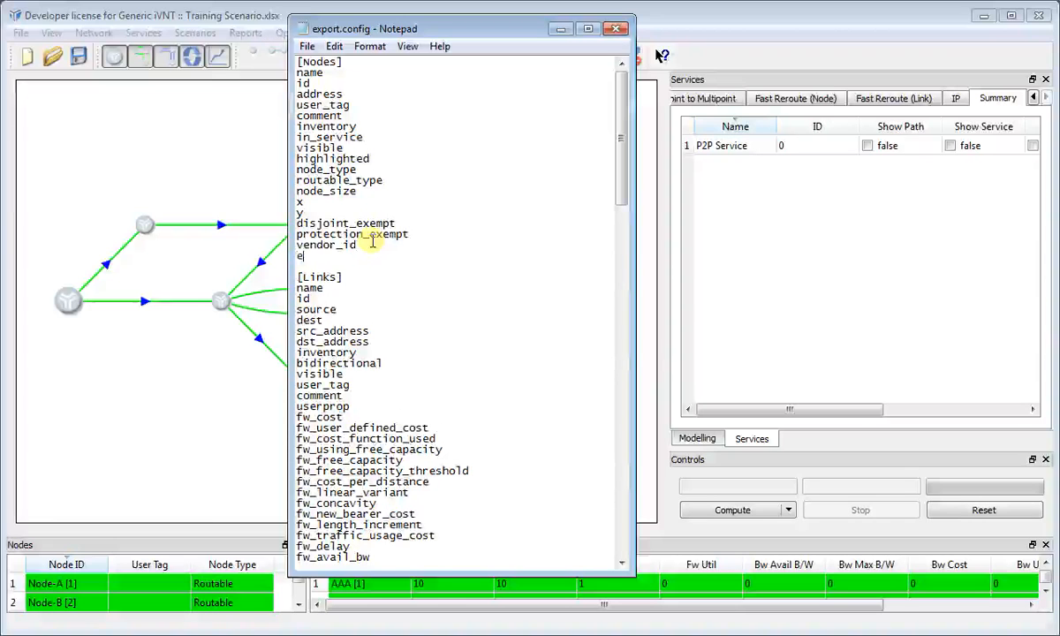
text(quip)
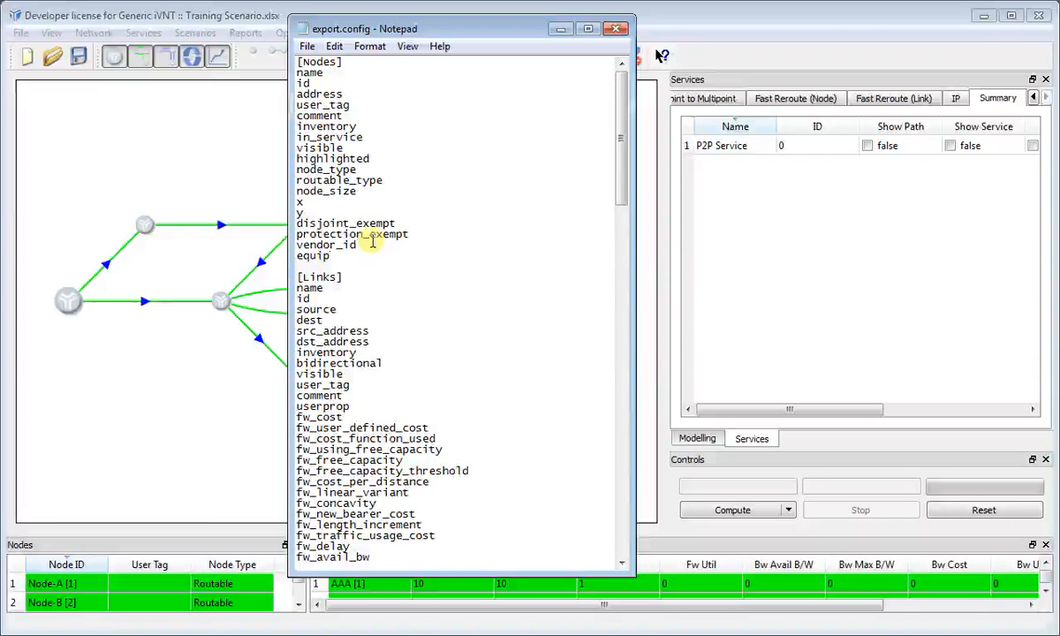
text(_type)
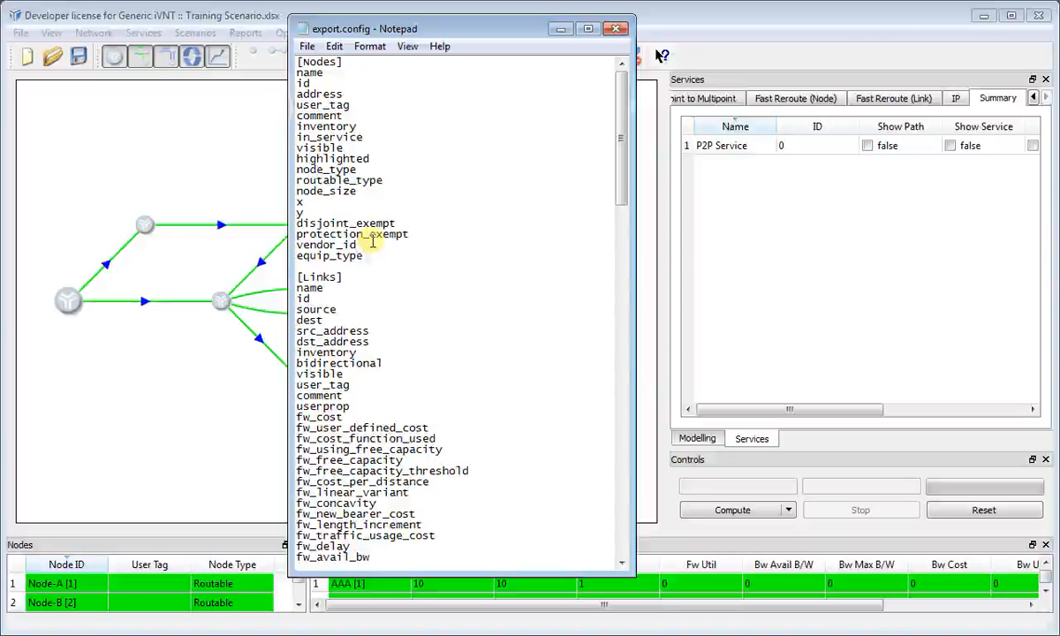
click(308, 48)
click(328, 103)
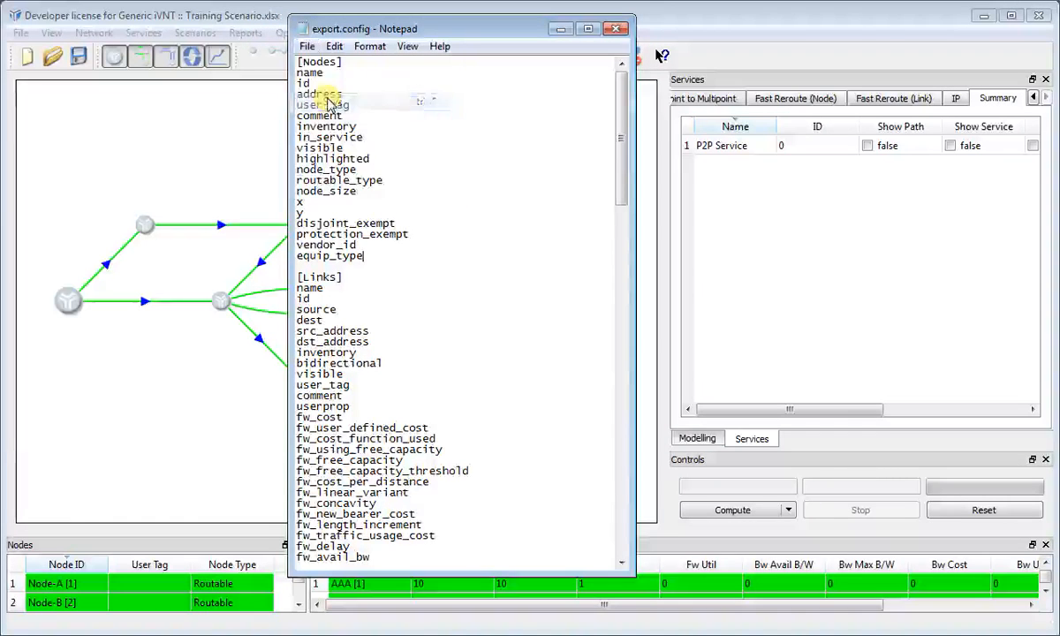
click(615, 30)
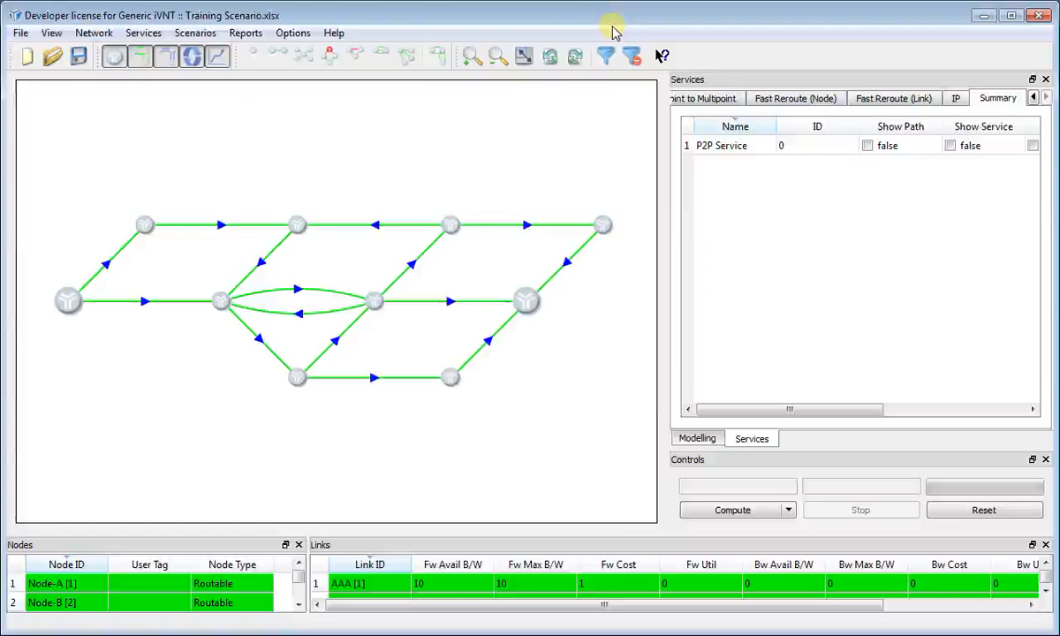